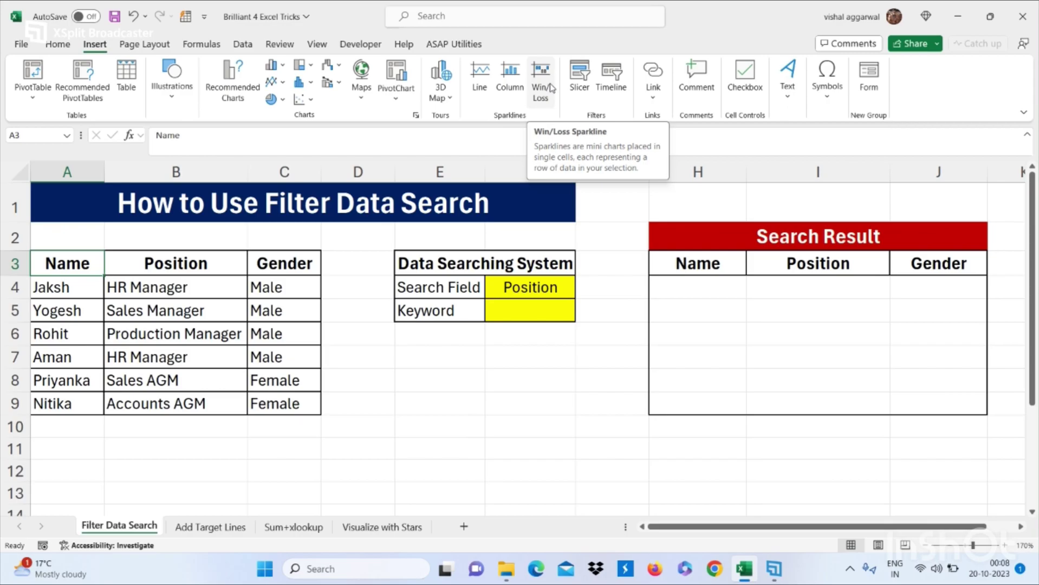
Review the employee table, the Position search field, the Keyword cell and the Search Result area.
drag(89, 256, 269, 401)
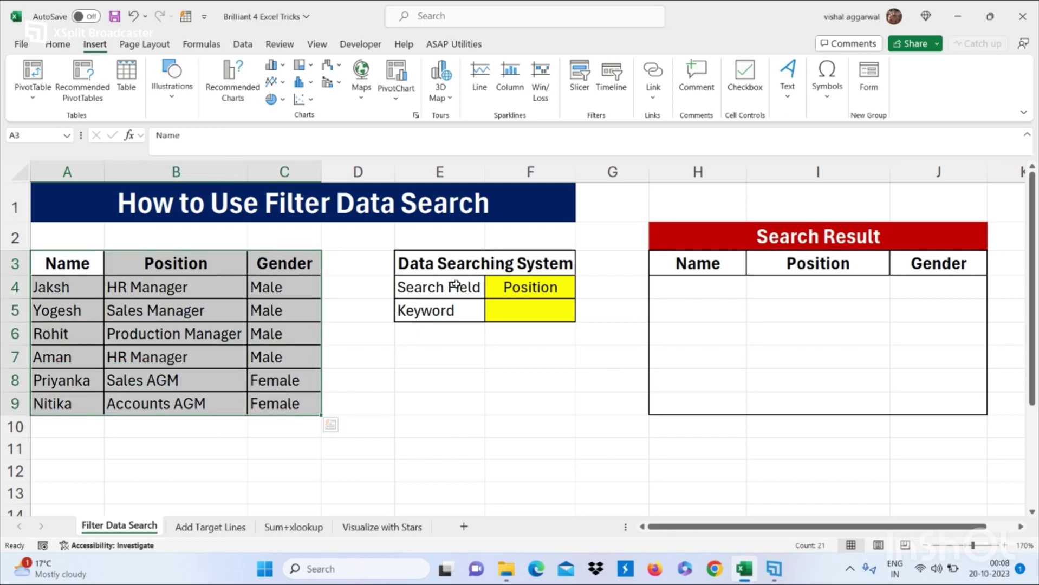
click(495, 289)
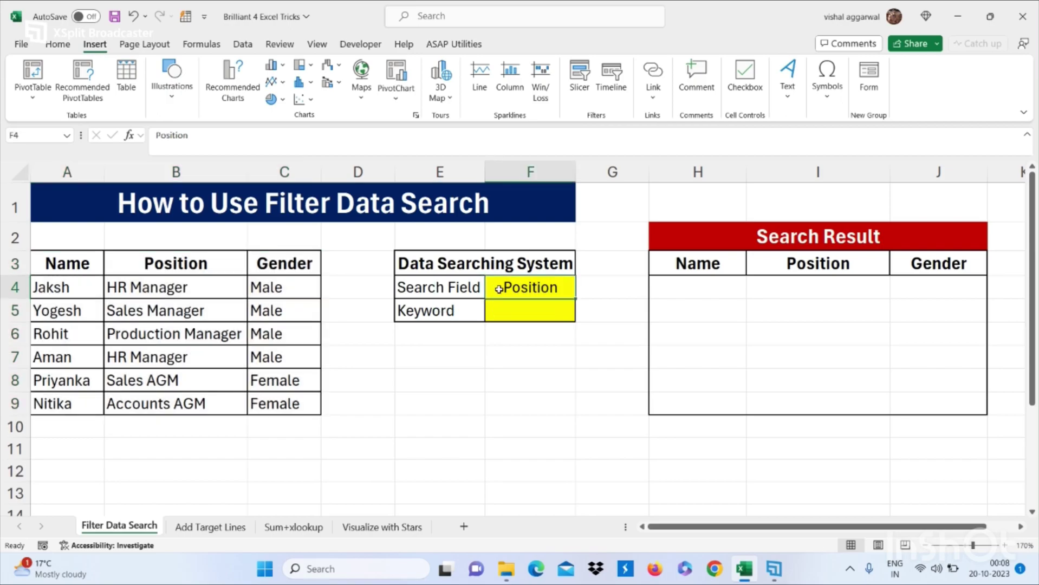
click(456, 311)
click(458, 265)
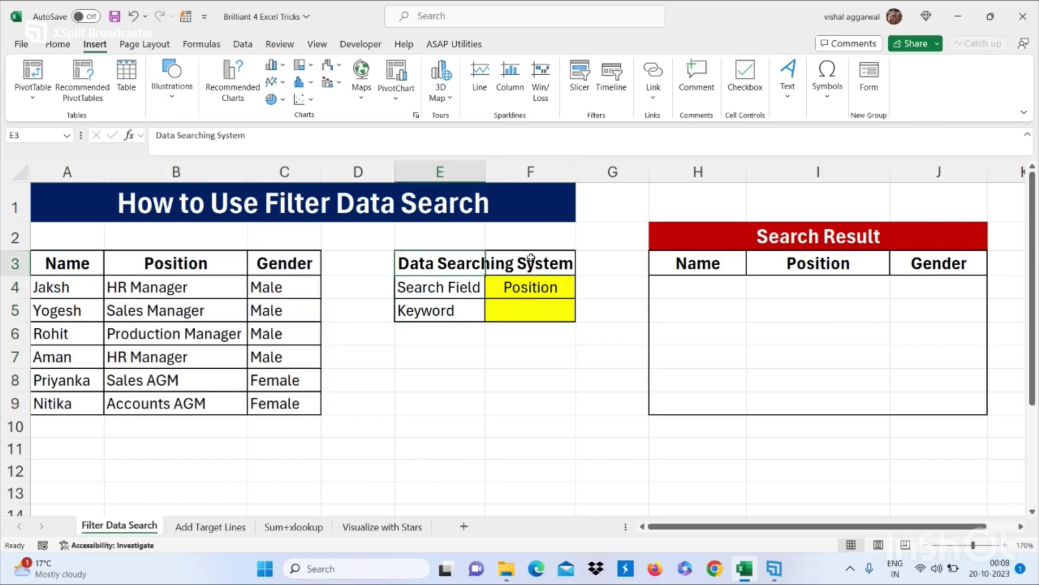
drag(725, 235, 933, 404)
Enter =FILTER(A4:C9,B4:B9=F5) in H4 to return rows whose Position matches F5.
click(688, 293)
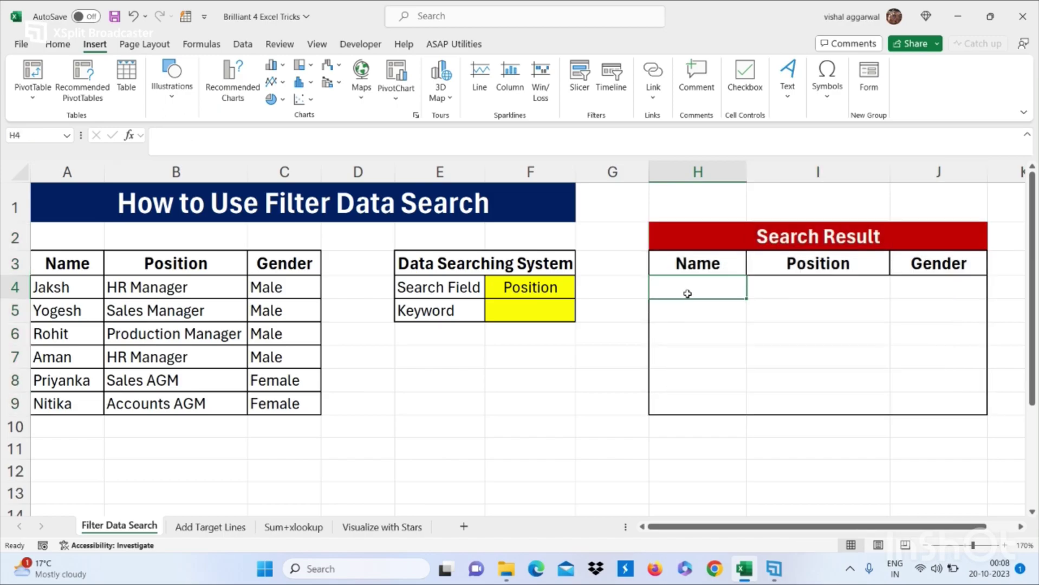
text(=)
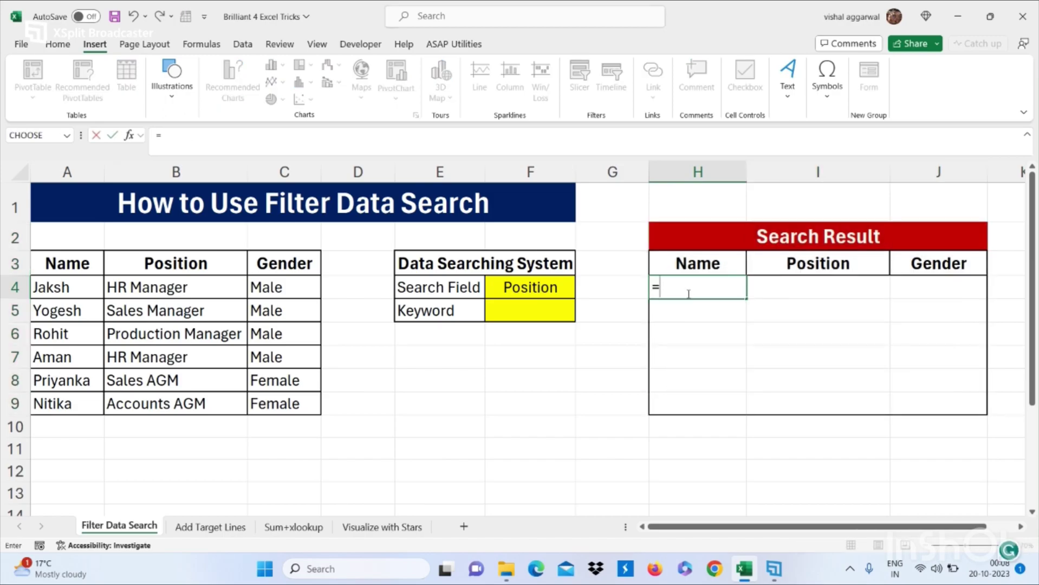
text(filter()
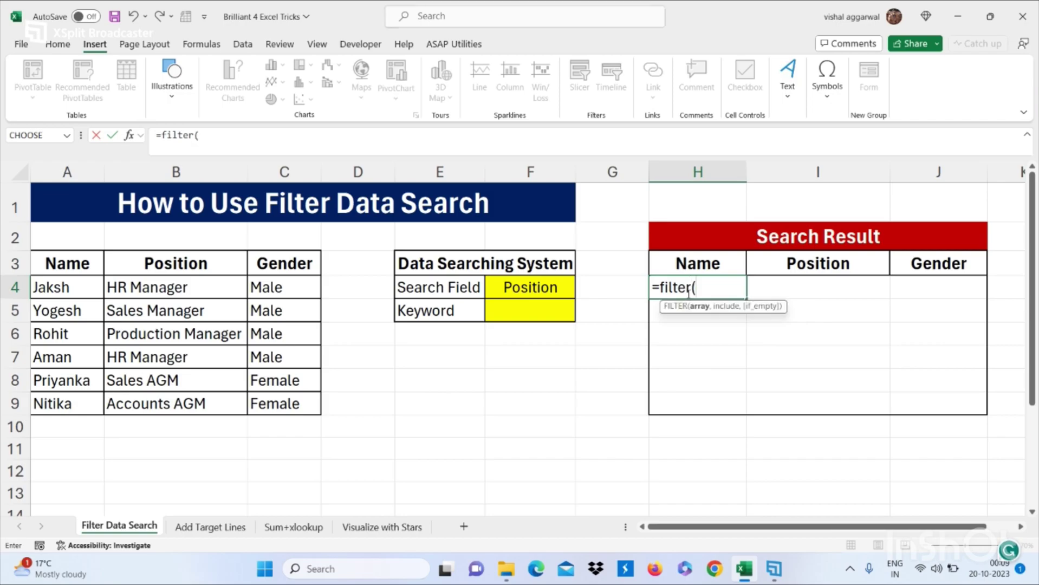
drag(81, 286, 263, 399)
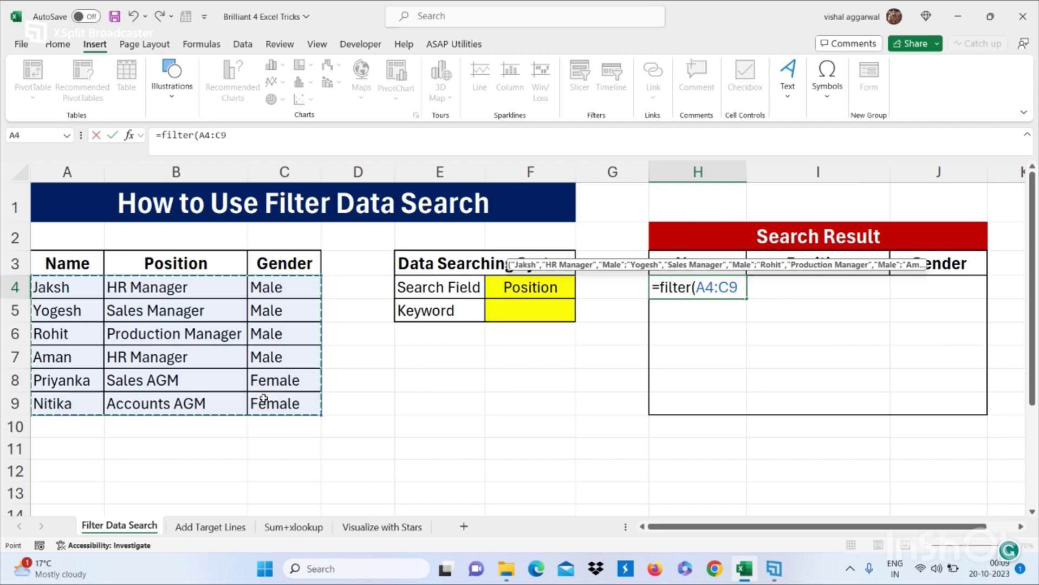
text(,)
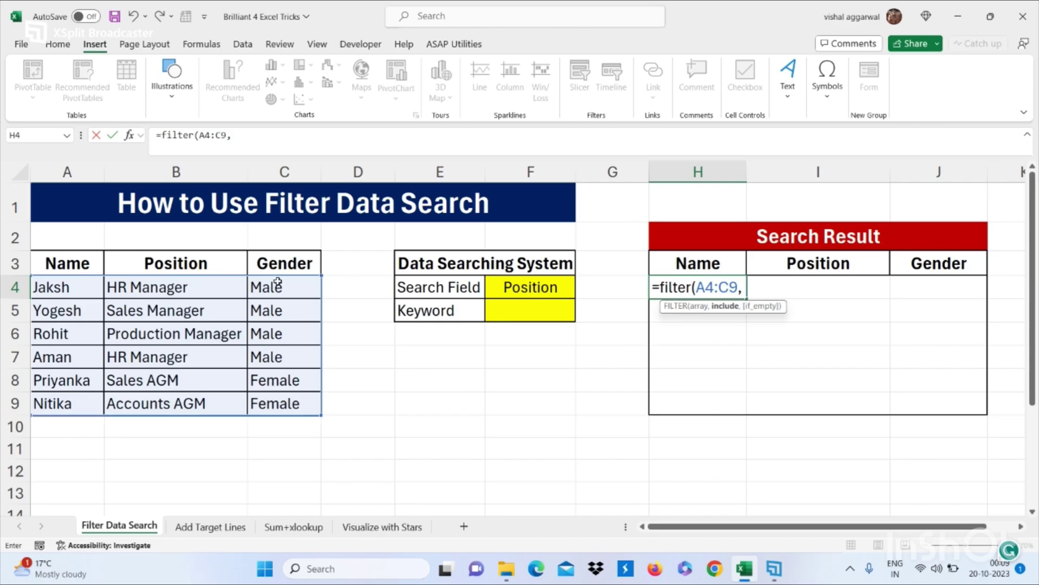
drag(206, 284, 192, 402)
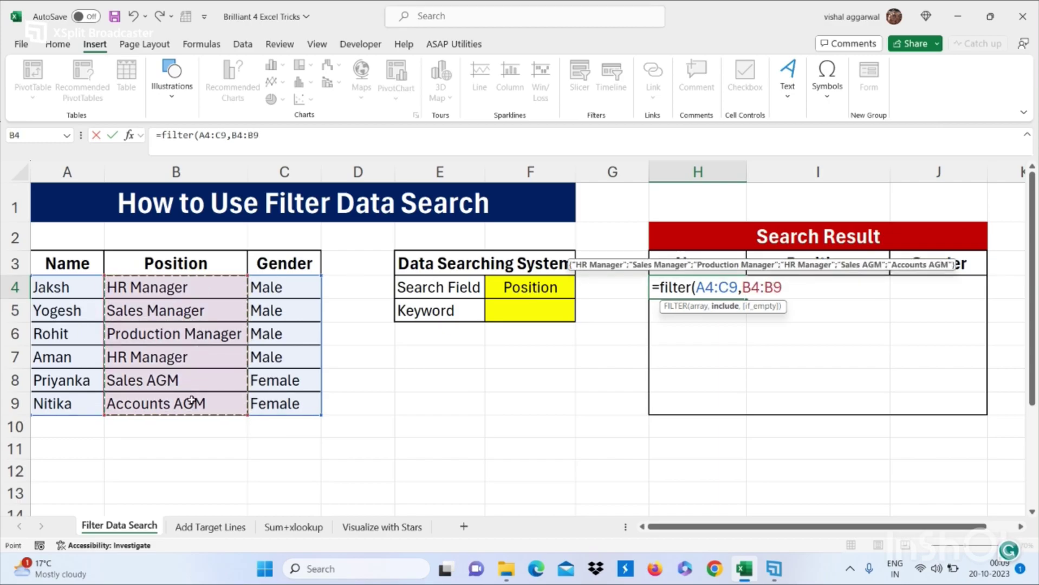
text(=)
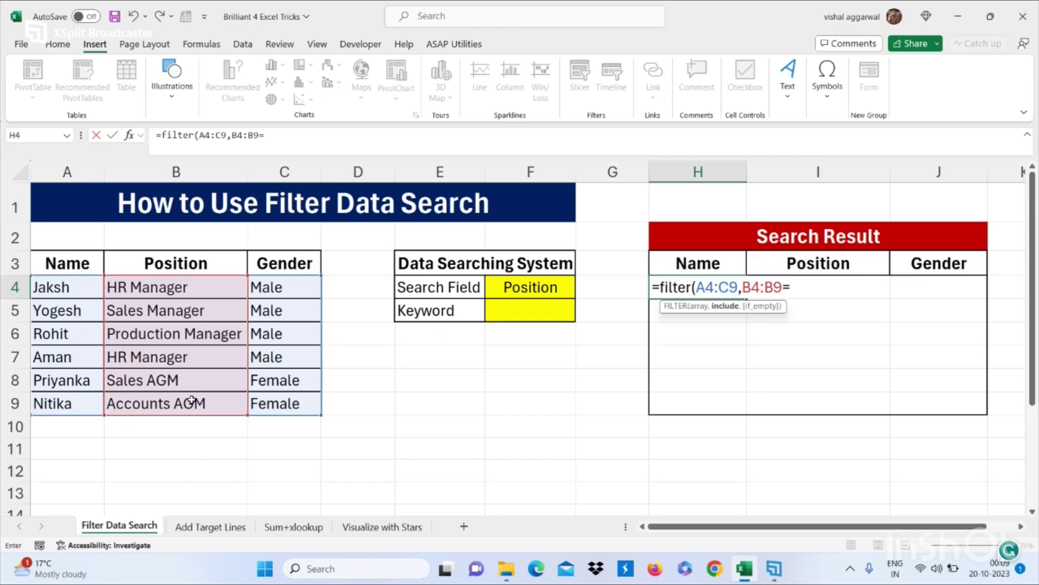
click(517, 317)
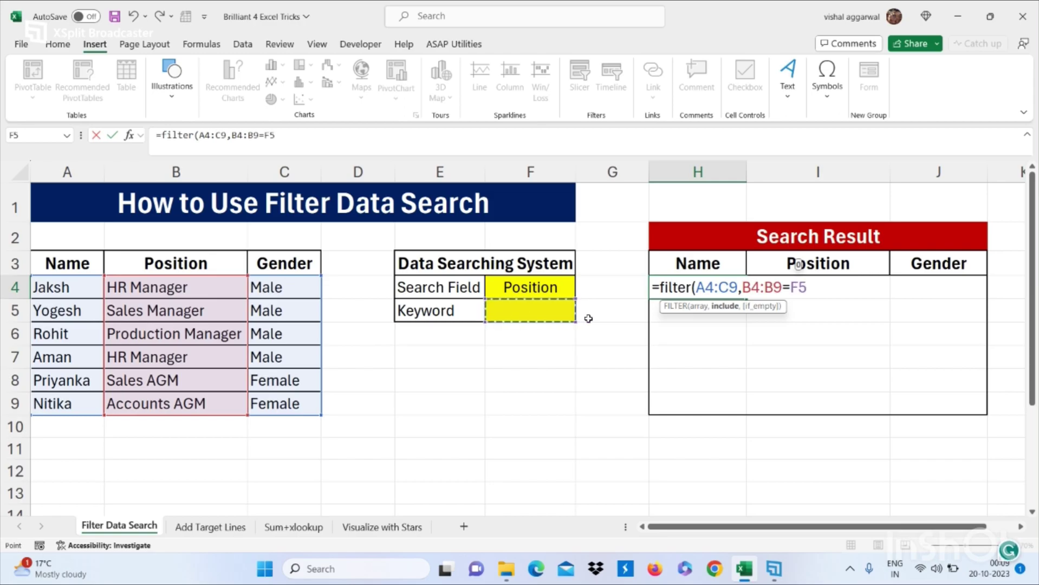
text())
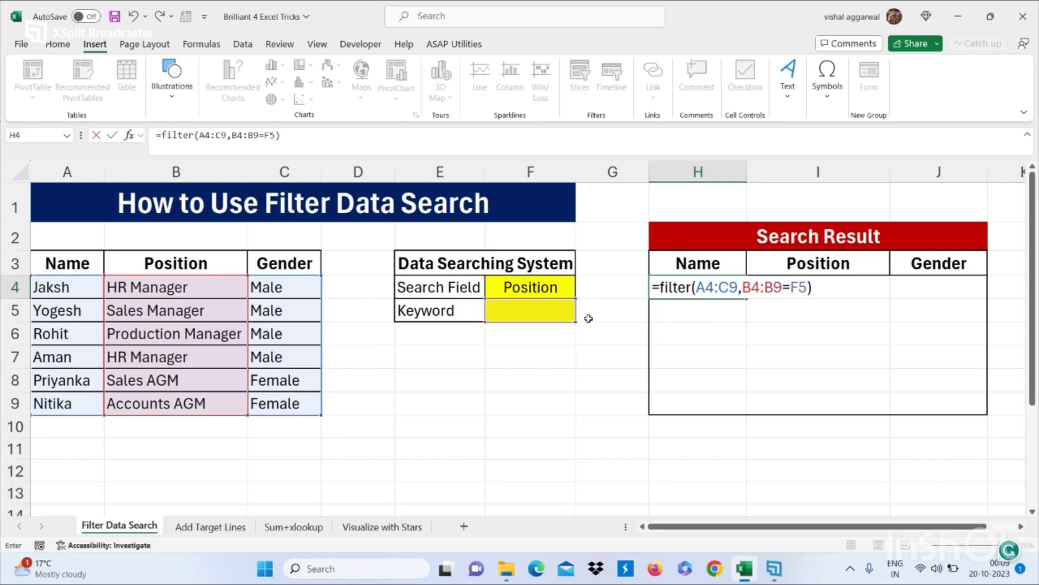
key(Return)
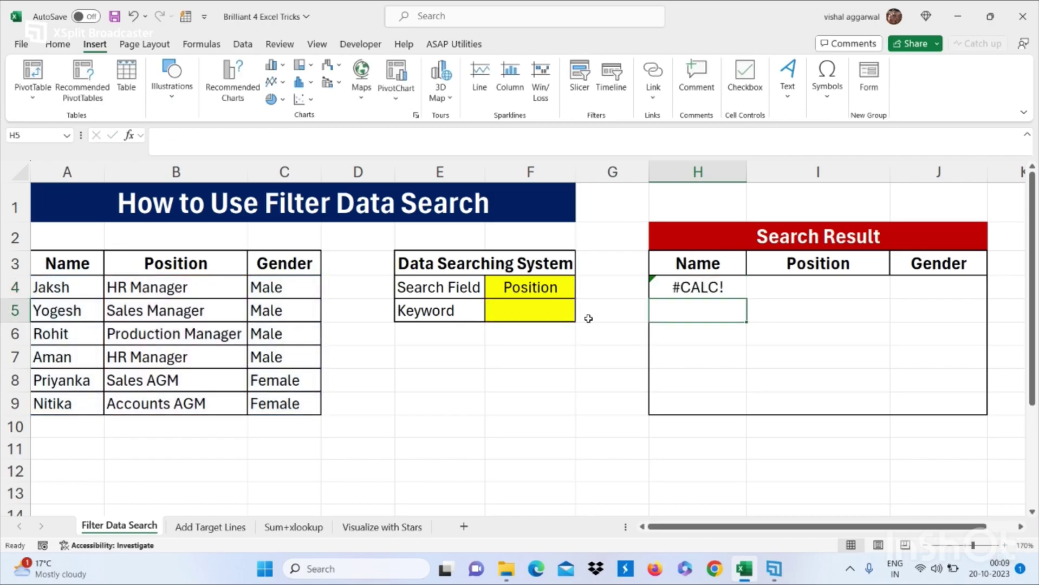
Search for HR MANAGER in F5 and check that the two HR Managers spill from H4.
click(546, 314)
text(HR MANAGER)
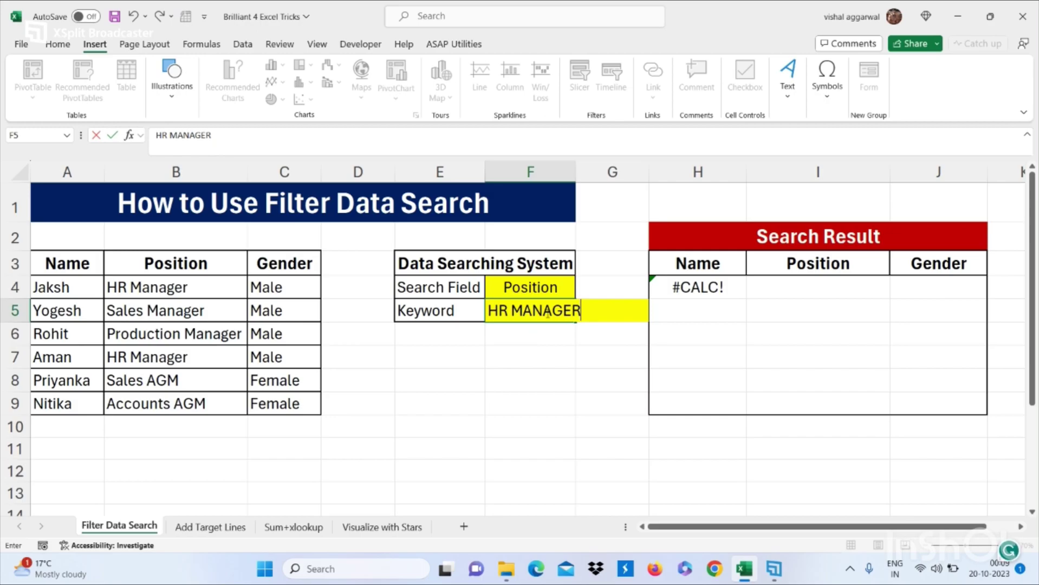
key(Return)
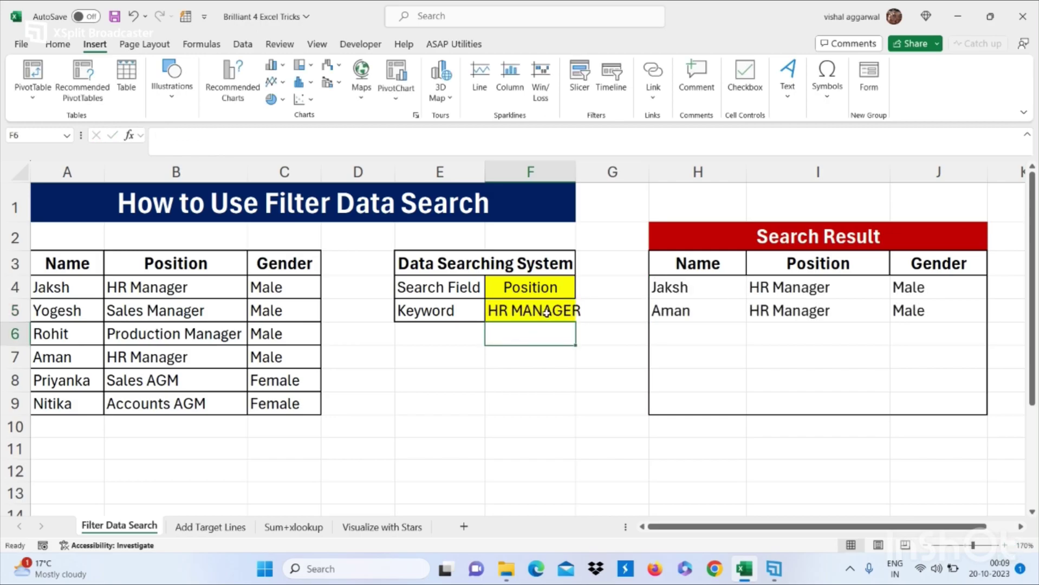
click(799, 289)
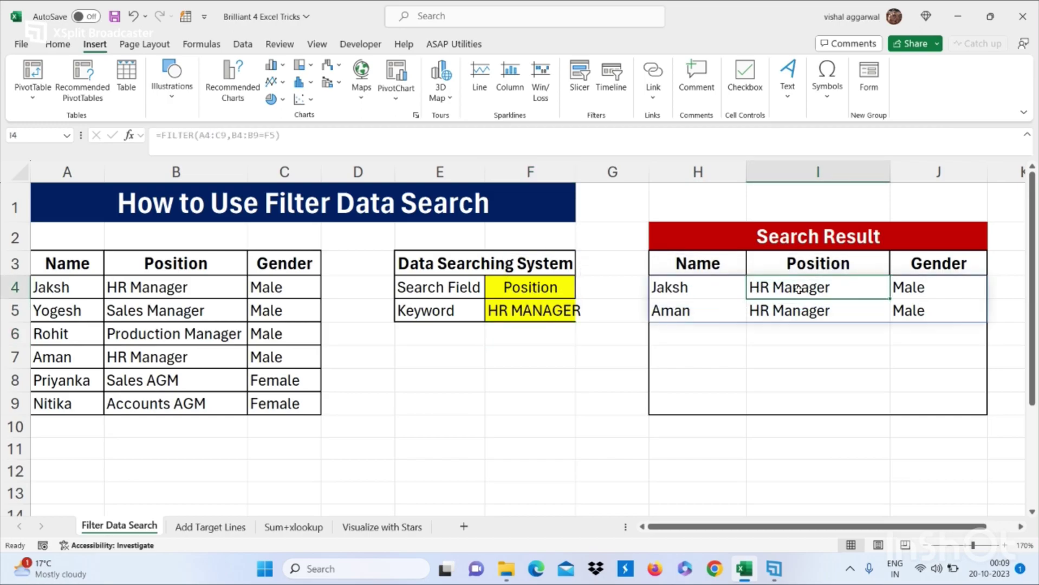
Change the keyword in F5 to MANAGER and inspect the resulting #CALC! error in H4.
click(544, 302)
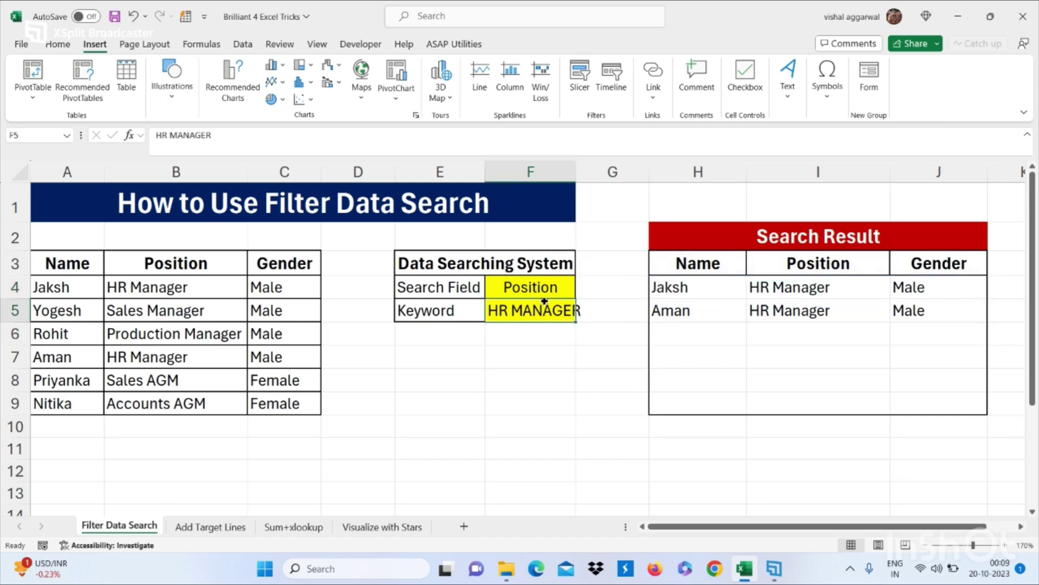
key(BackSpace)
text(MANAGER)
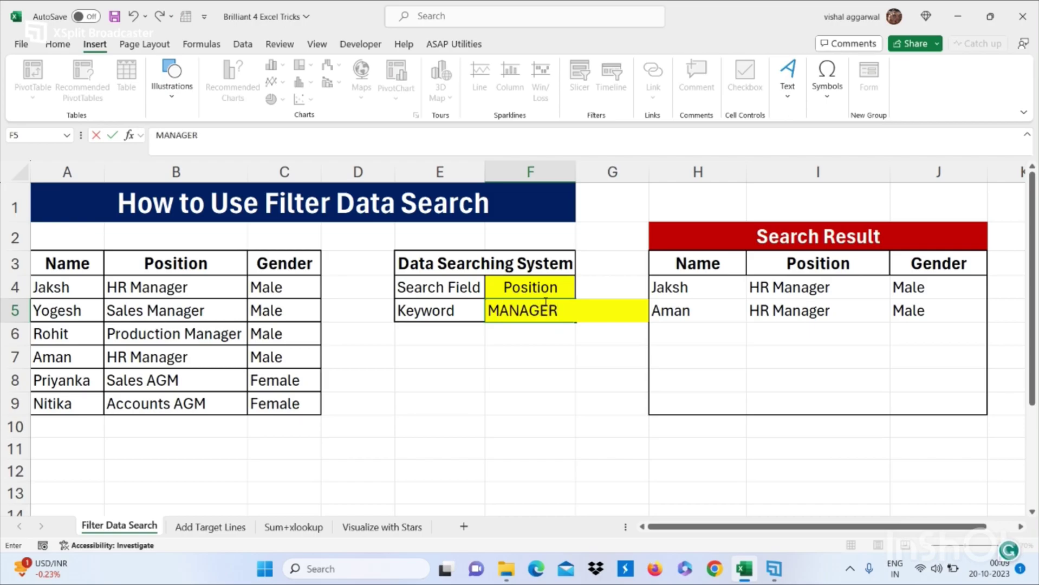
key(Return)
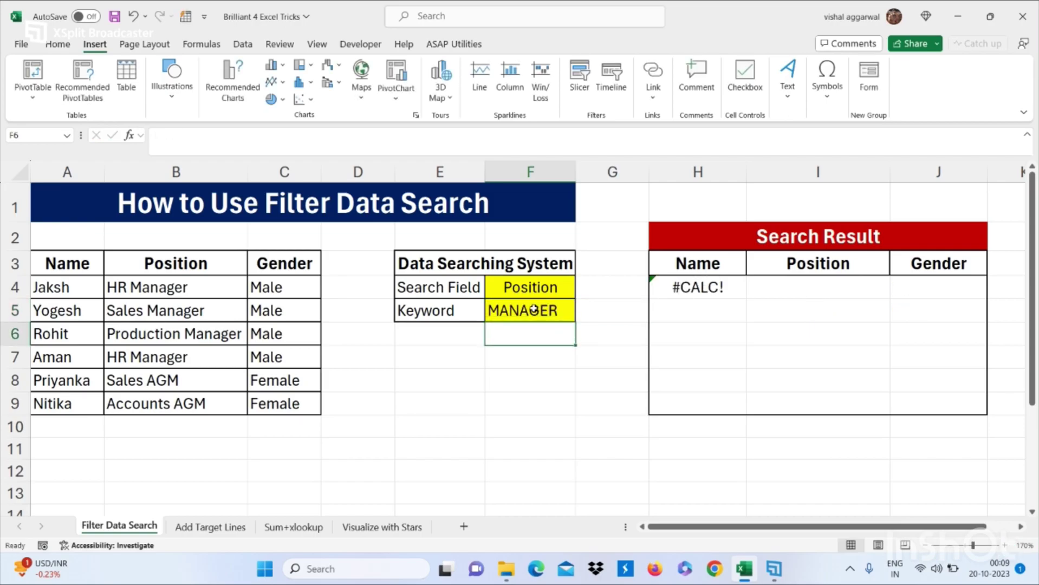
click(540, 305)
click(729, 290)
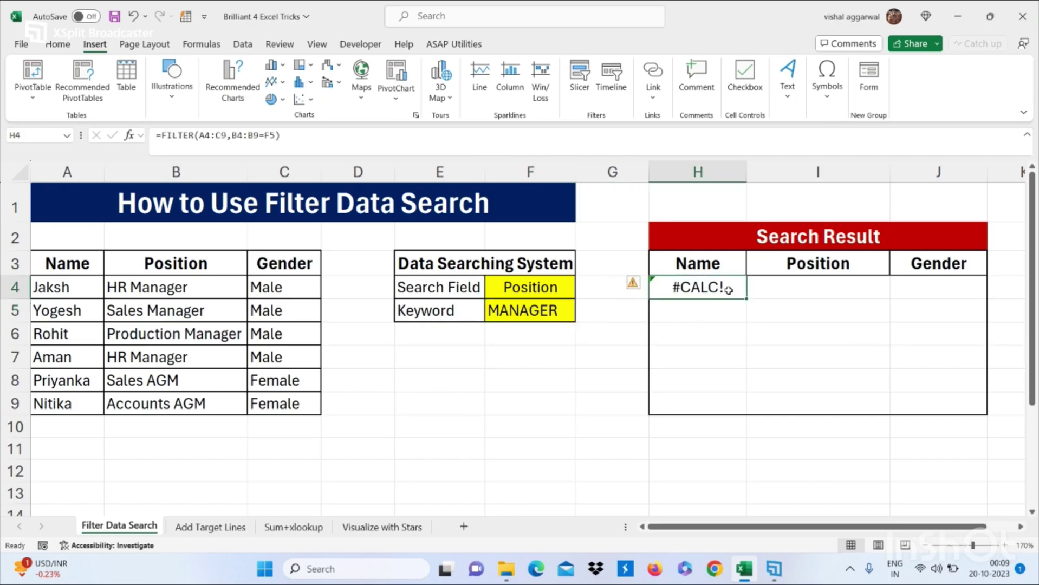
In H4, replace the exact-match condition with SEARCH(F5,B4:B9).
double_click(704, 287)
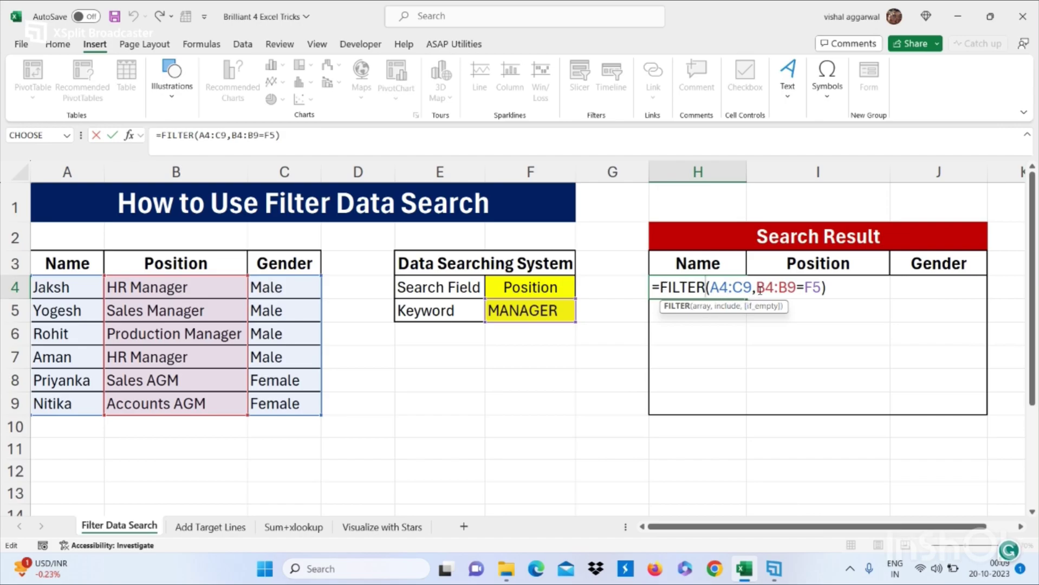
drag(758, 287, 819, 293)
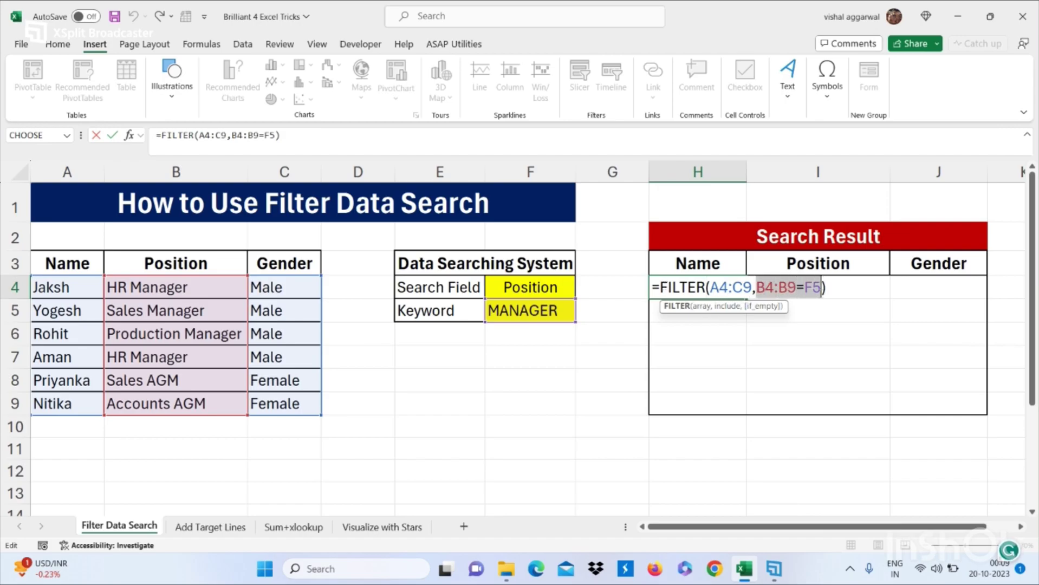
text(SEARC)
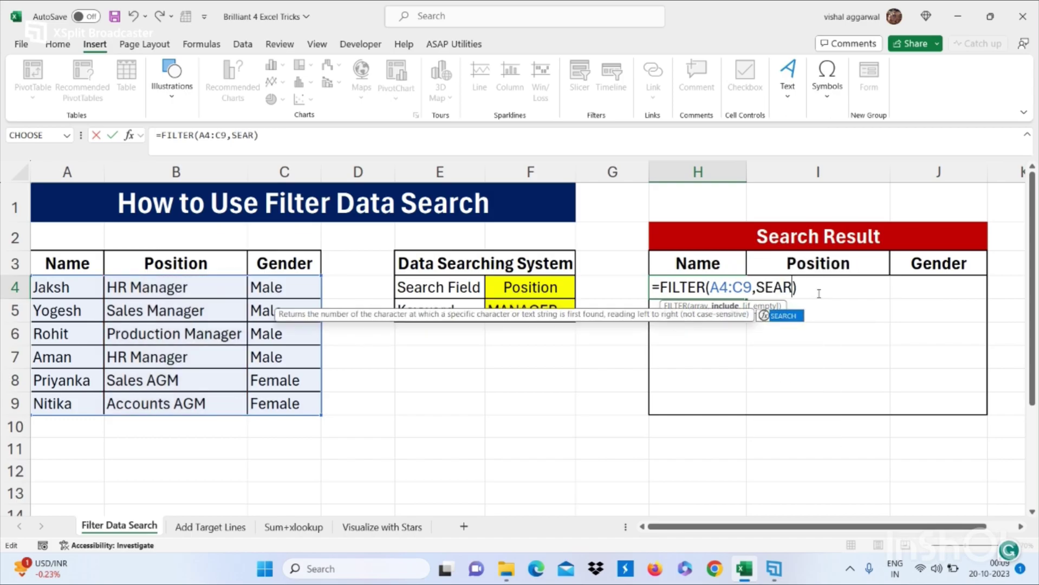
text(H()
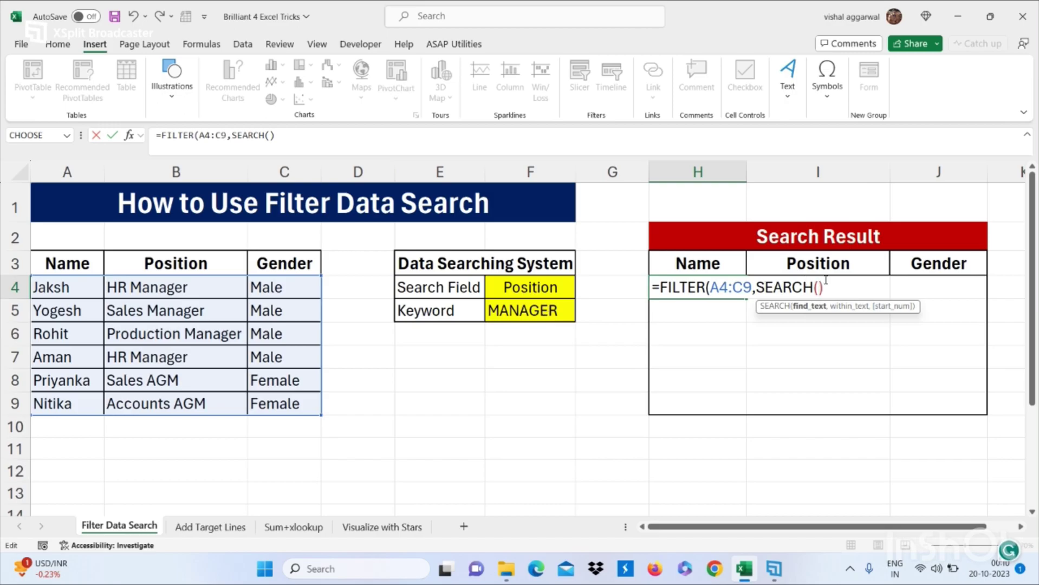
click(551, 307)
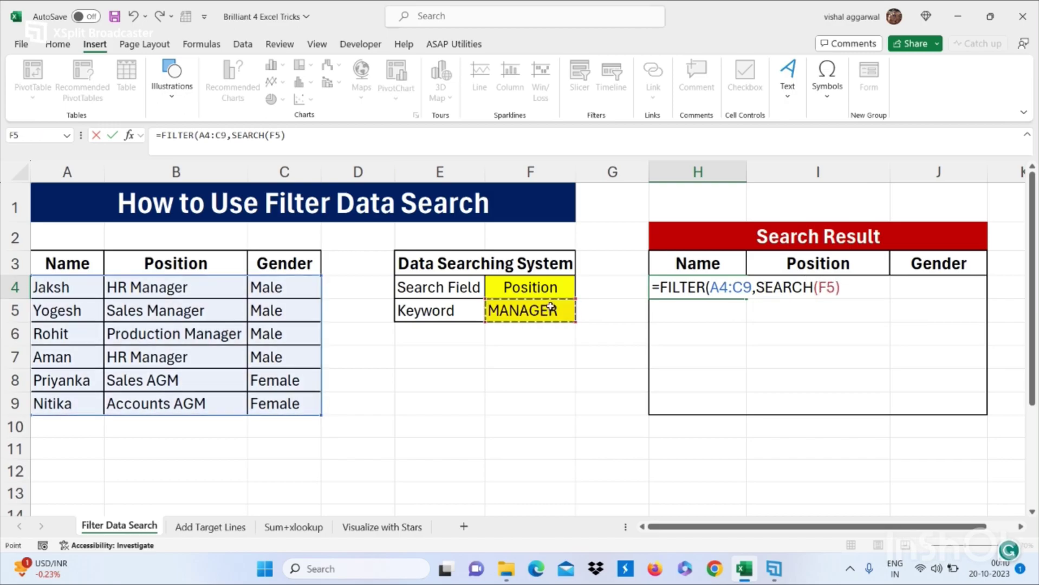
text(,)
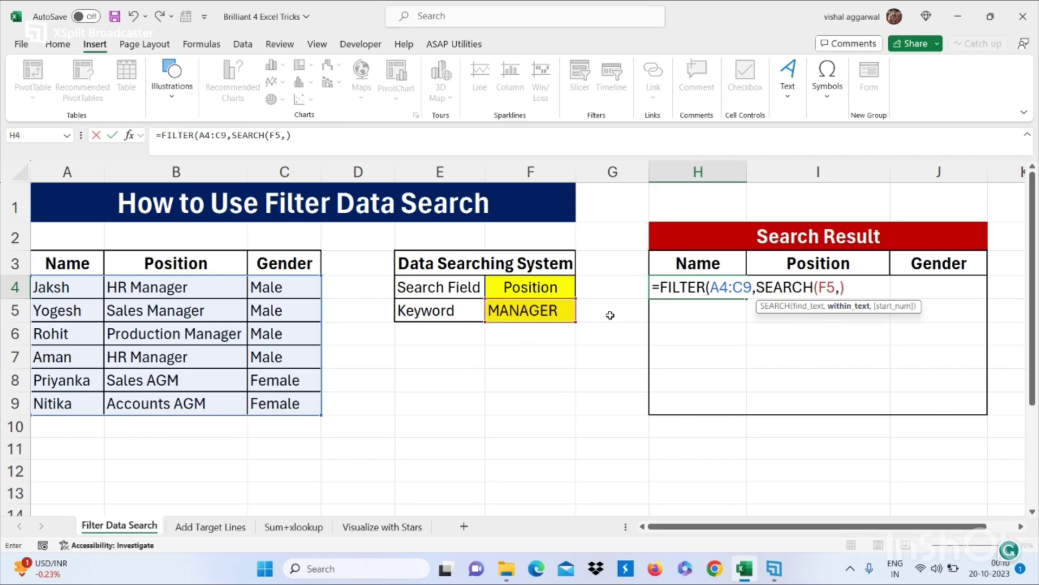
click(230, 285)
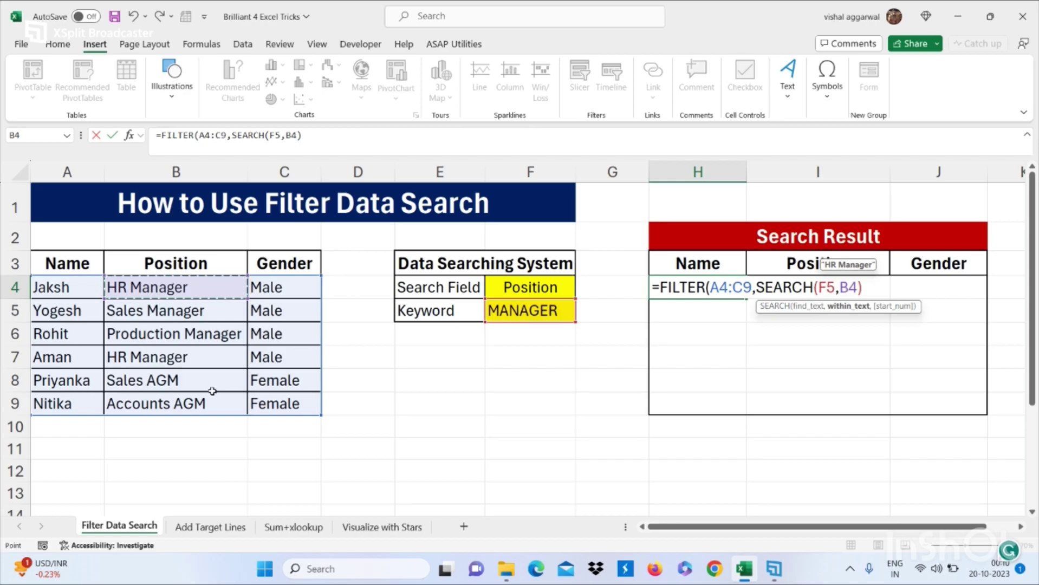
key(shift+Down)
key(shift+Down)
key(shift+Down)
key(shift+Down)
key(shift+Down)
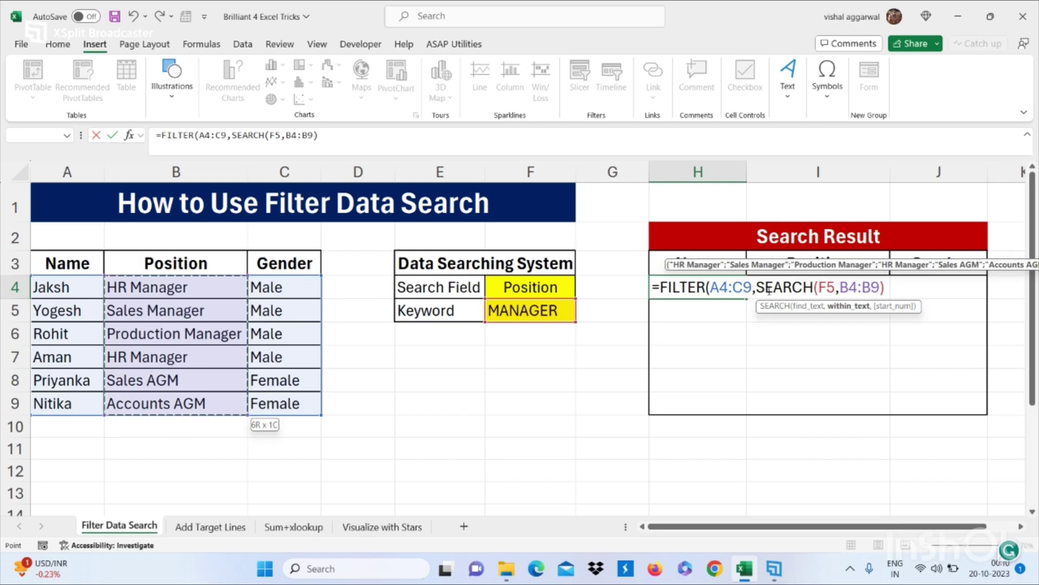
Wrap the search in ISNUMBER so H4 reads =FILTER(A4:C9,ISNUMBER(SEARCH(F5,B4:B9))).
click(758, 287)
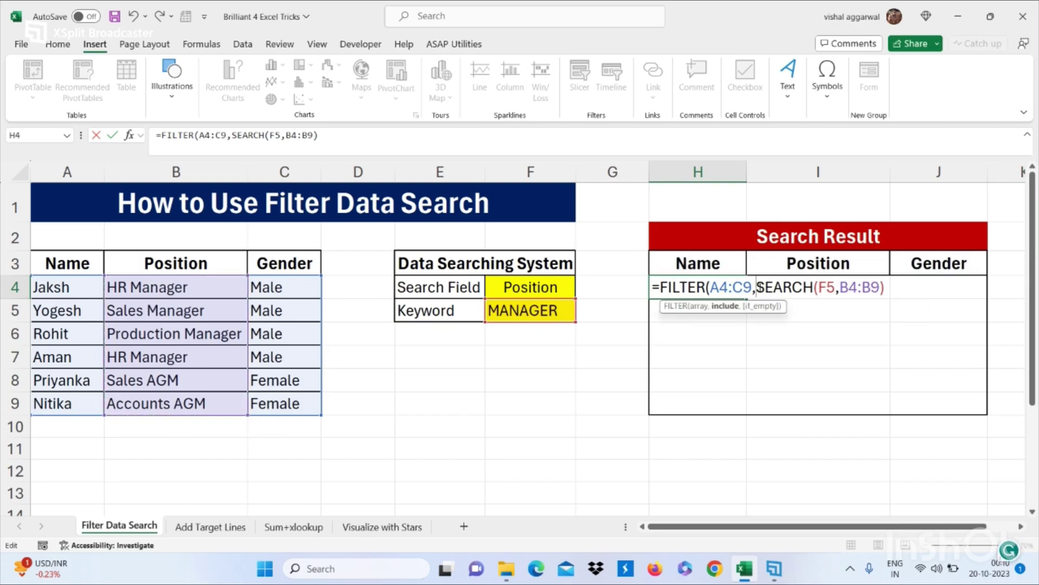
click(885, 287)
text())
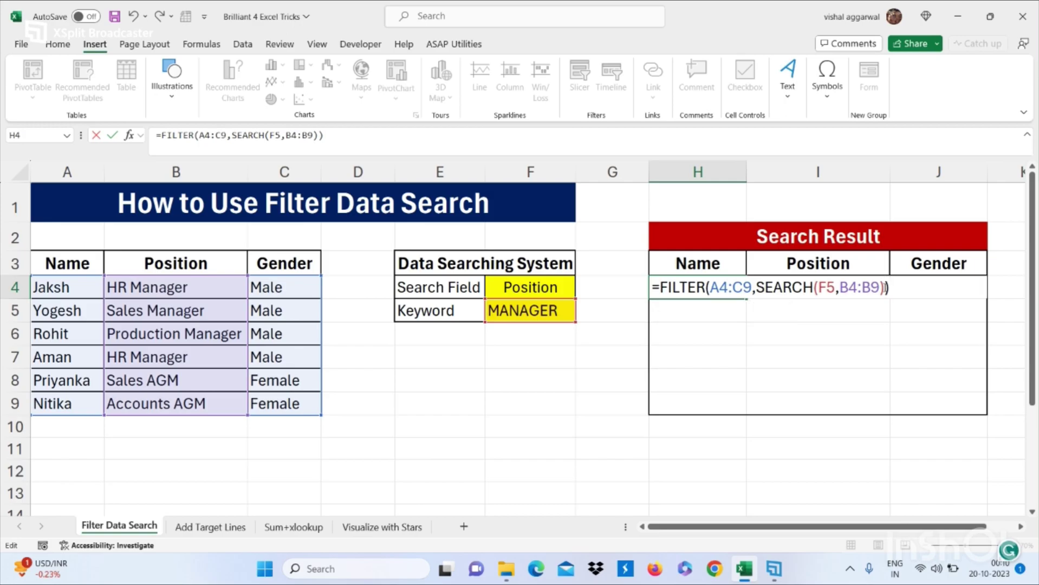
click(757, 287)
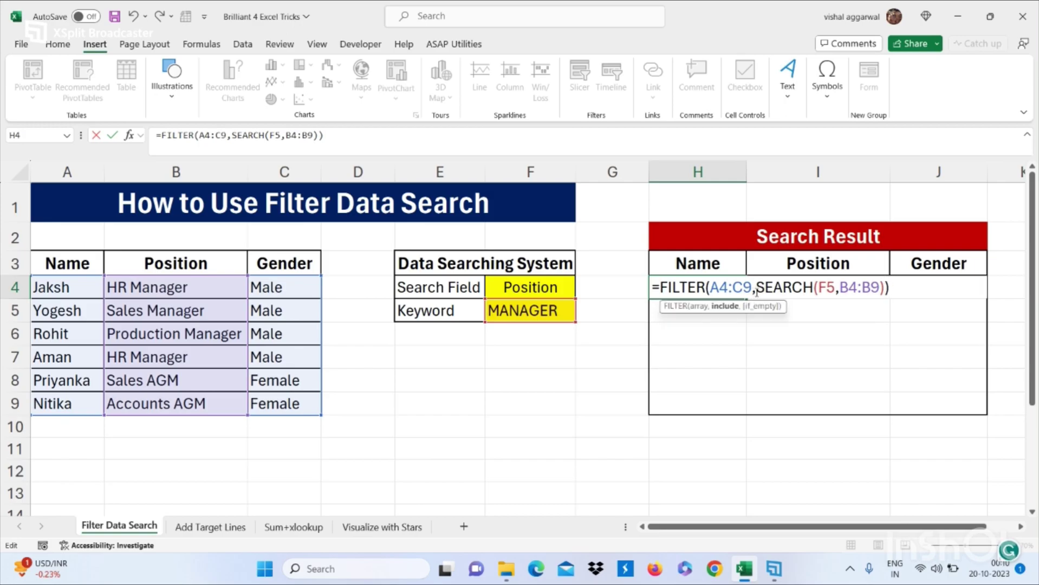
text(ISNUMBER)
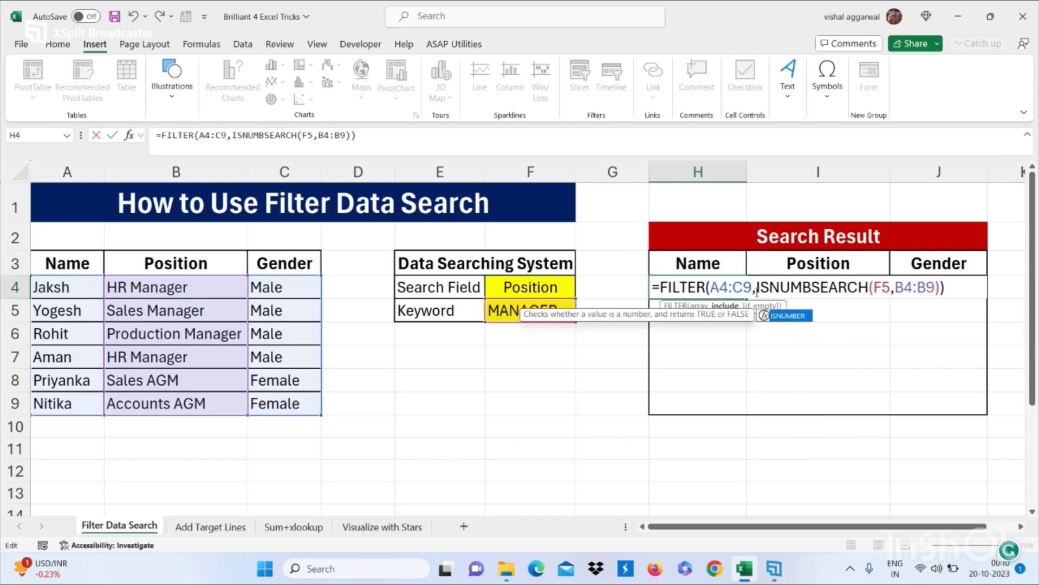
text(()
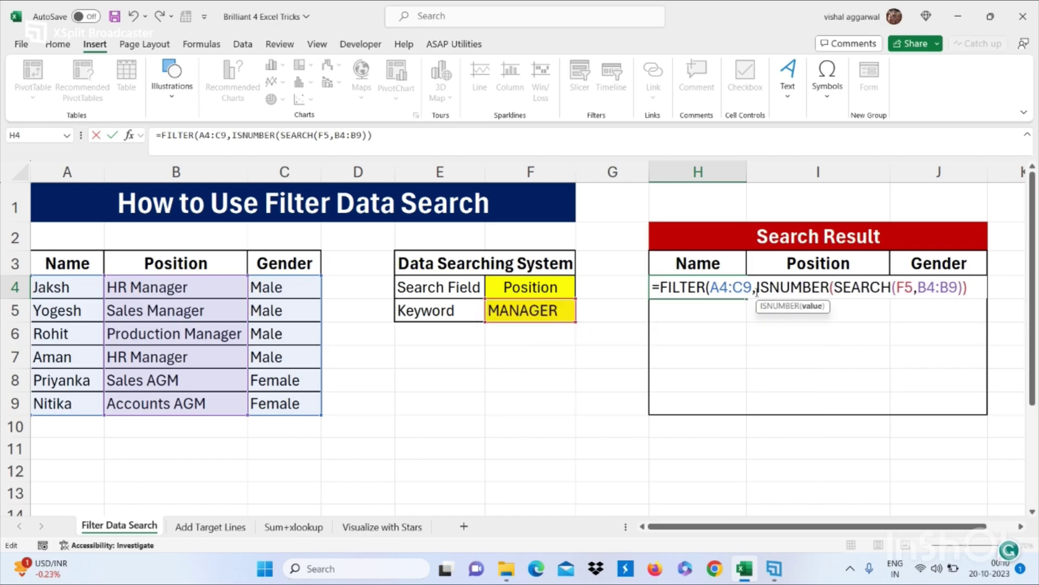
click(971, 289)
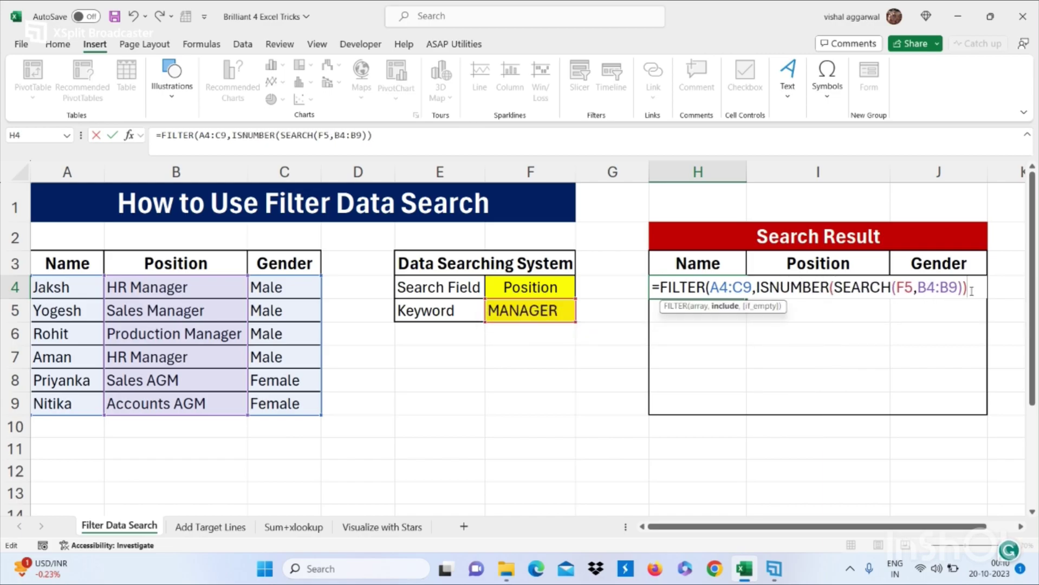
text())
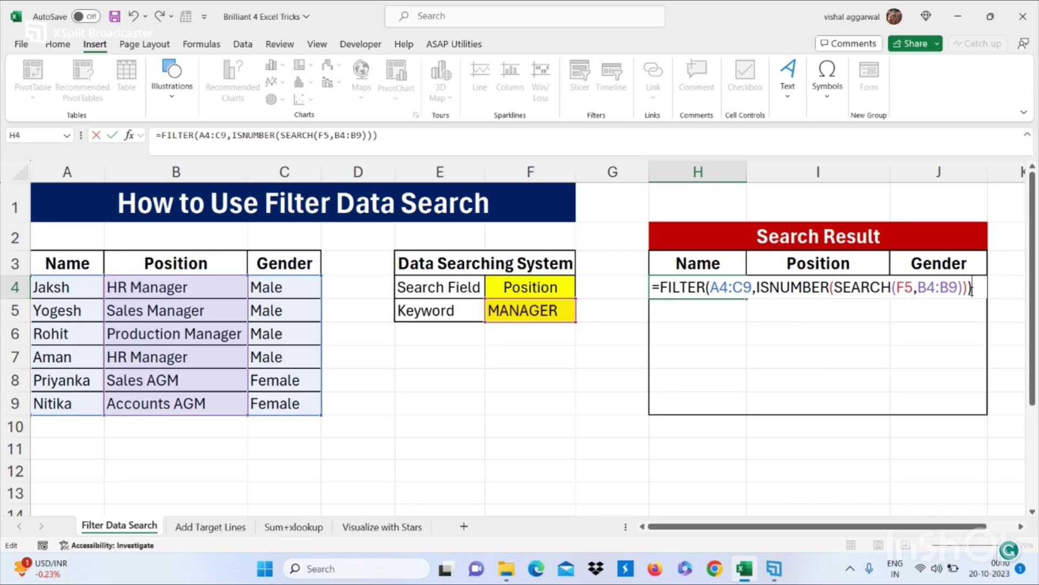
key(ctrl+Return)
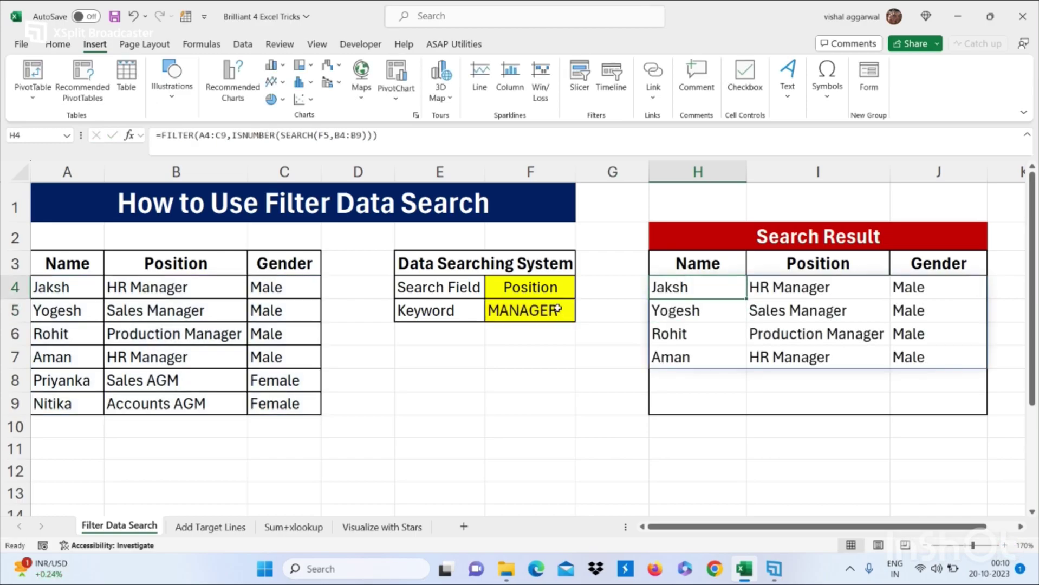
click(557, 309)
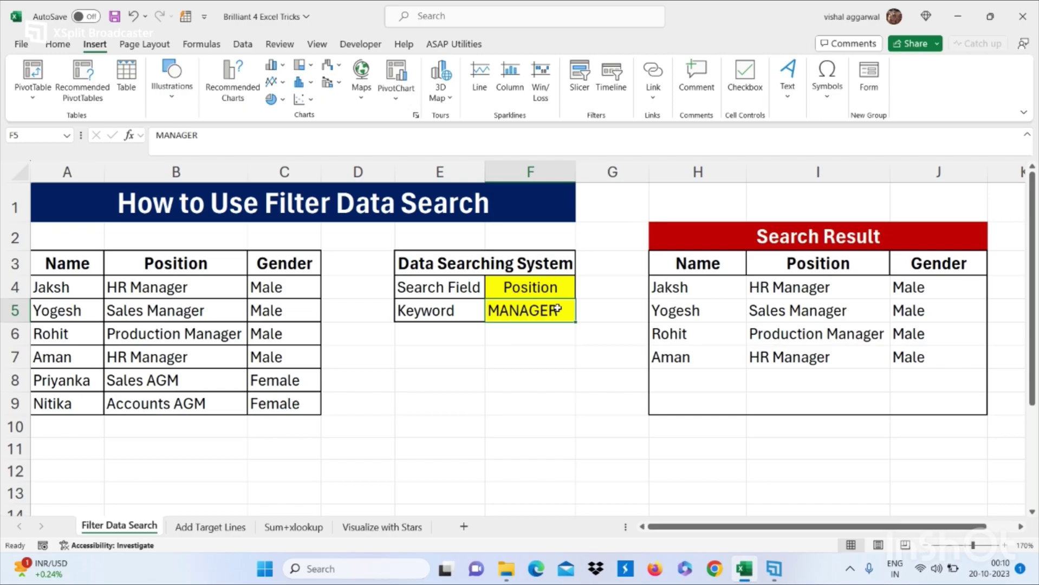
Select the spilled manager rows in H4:J7, then go to the Add Target Lines sheet.
drag(705, 289, 897, 358)
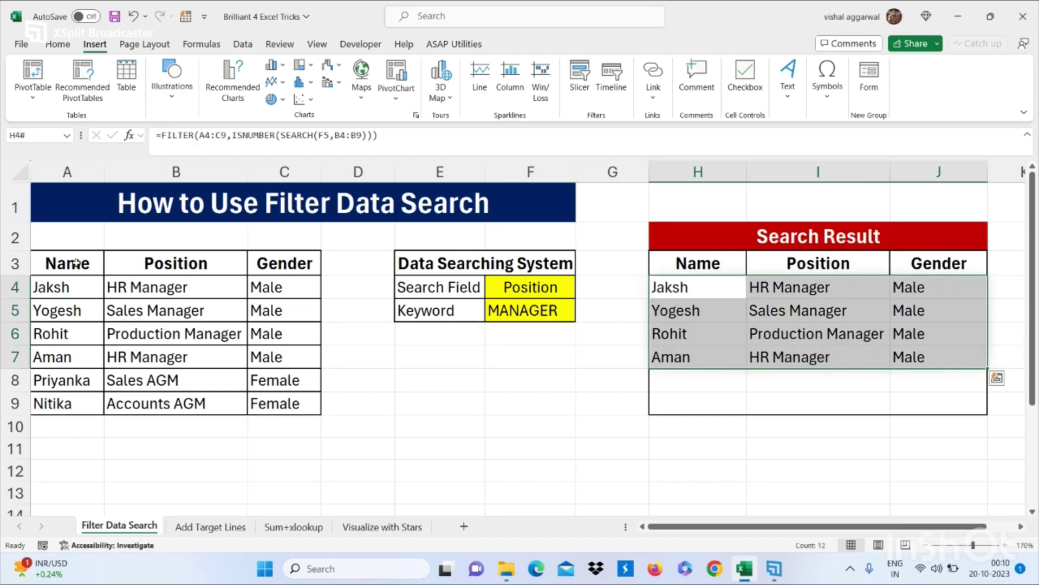
drag(709, 292, 894, 356)
click(208, 527)
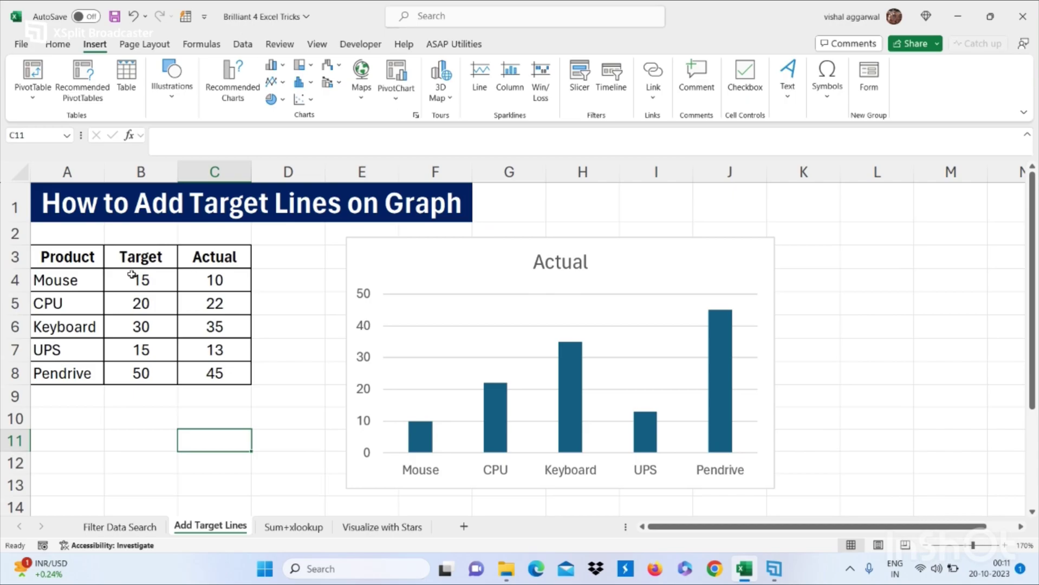
Insert a combo chart from A3:C8 with Target as a line and Actual as clustered columns.
click(202, 278)
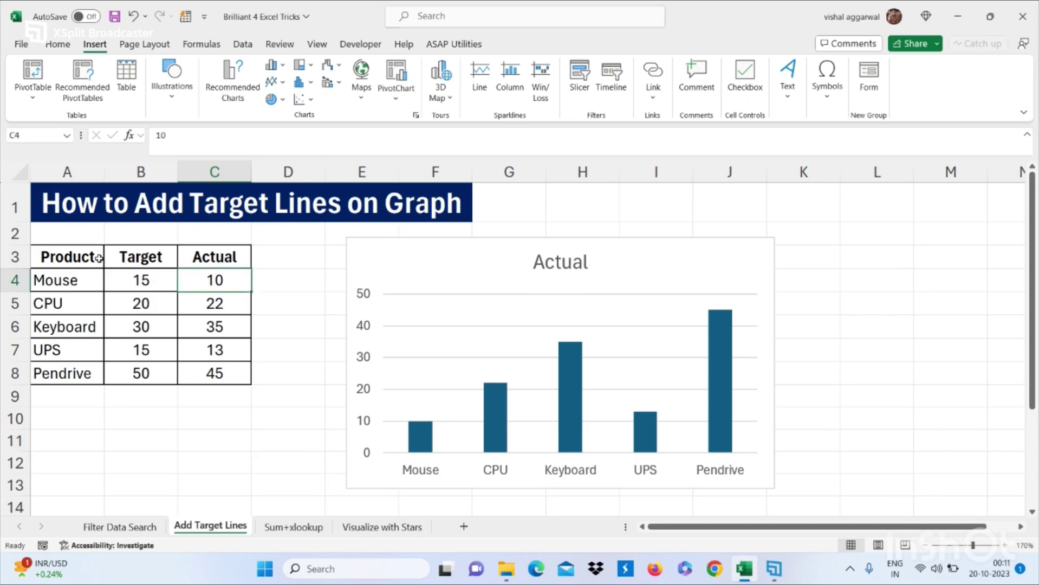
drag(94, 257, 187, 371)
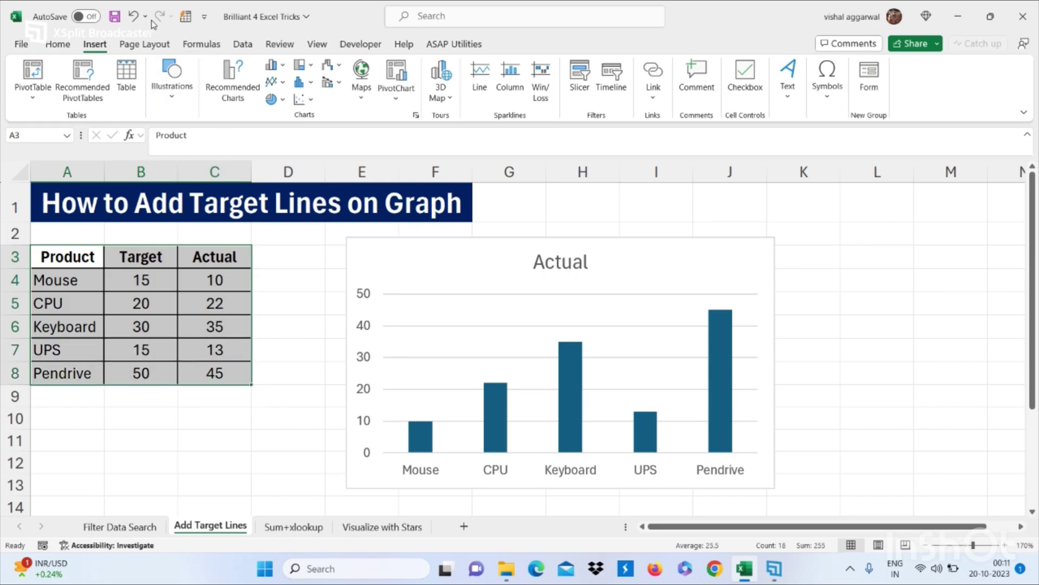
click(223, 82)
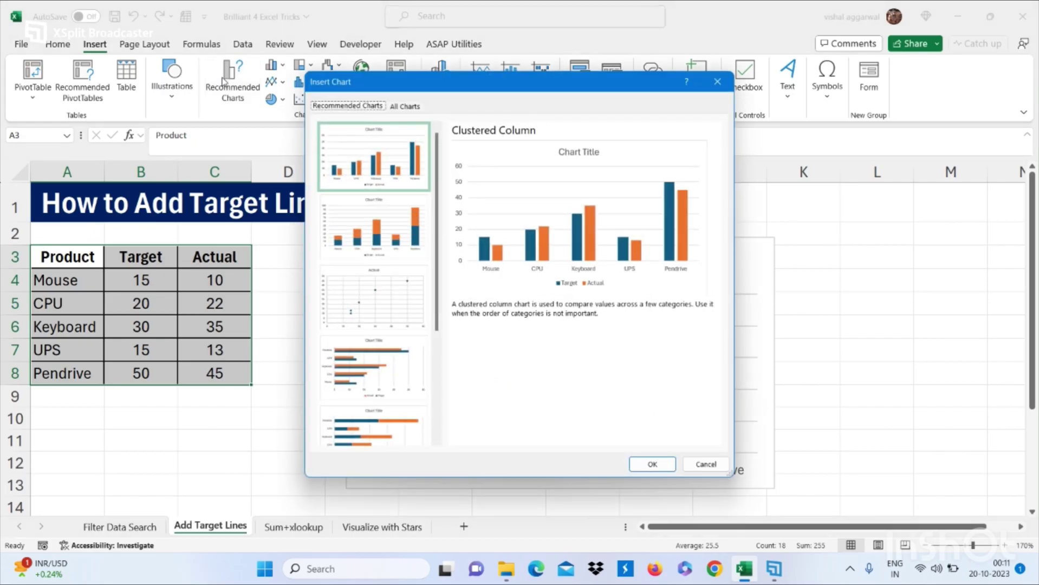
click(405, 106)
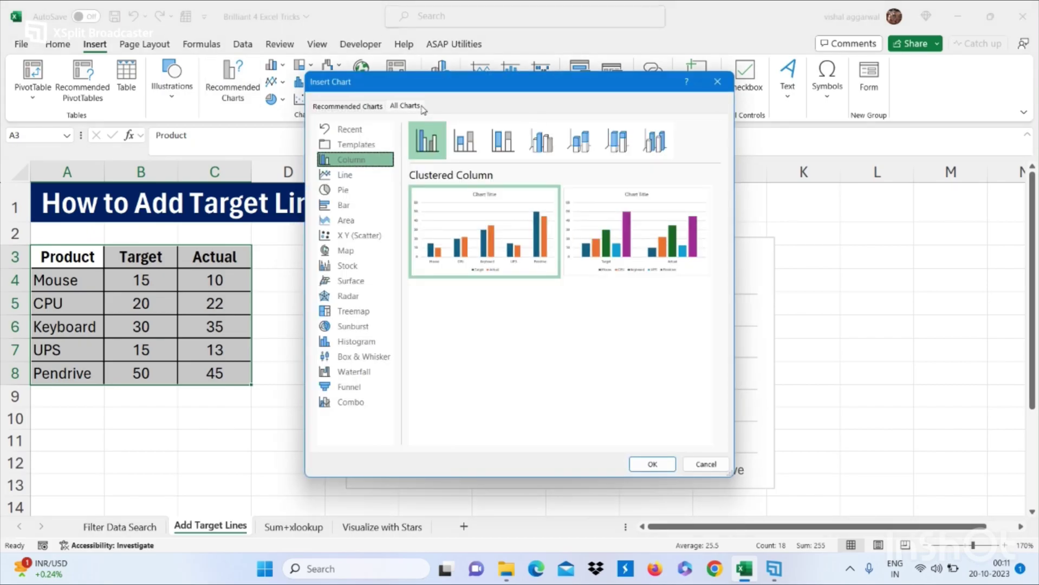
click(347, 402)
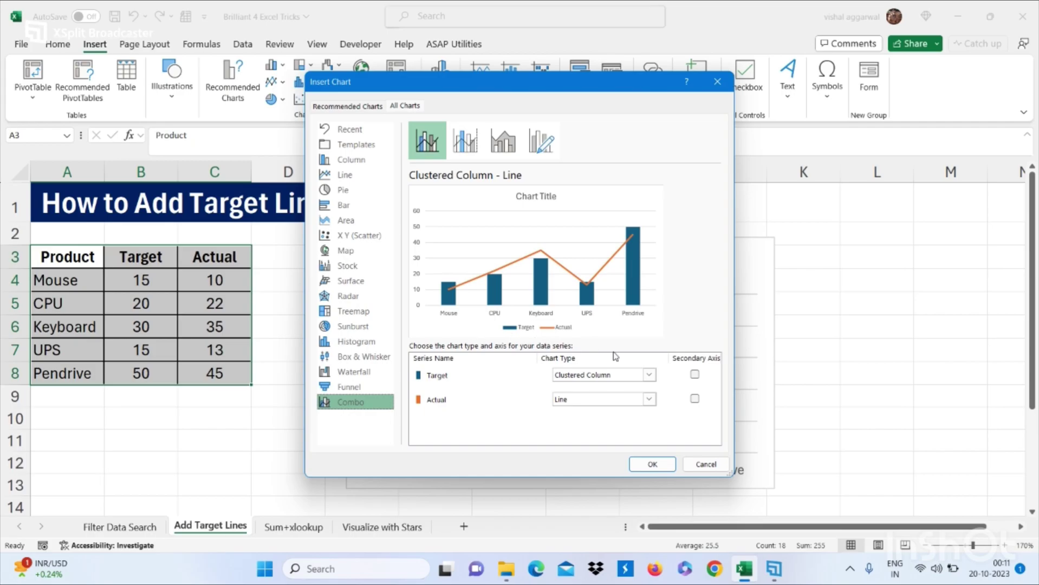
click(650, 376)
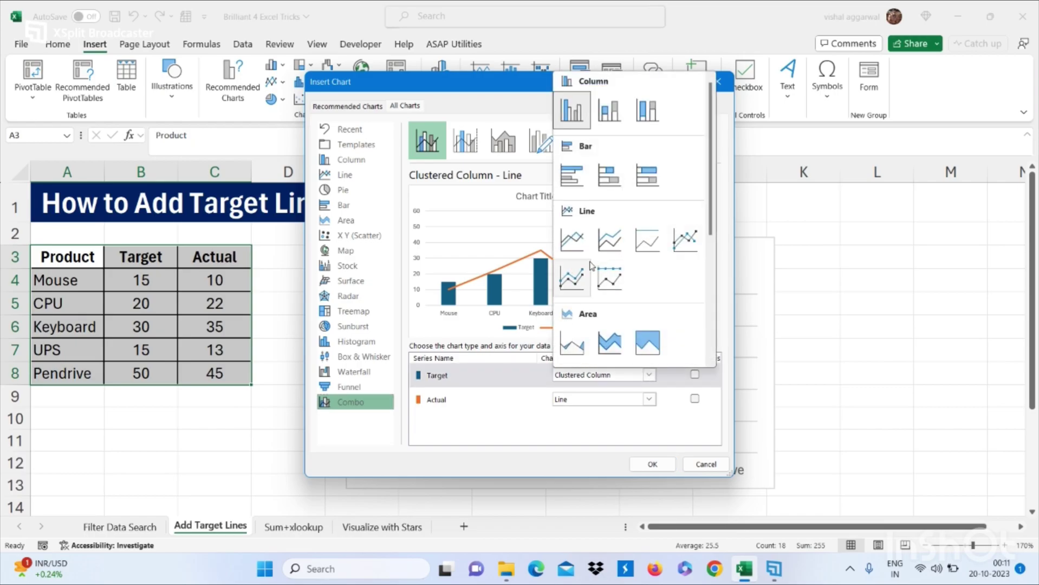
click(575, 243)
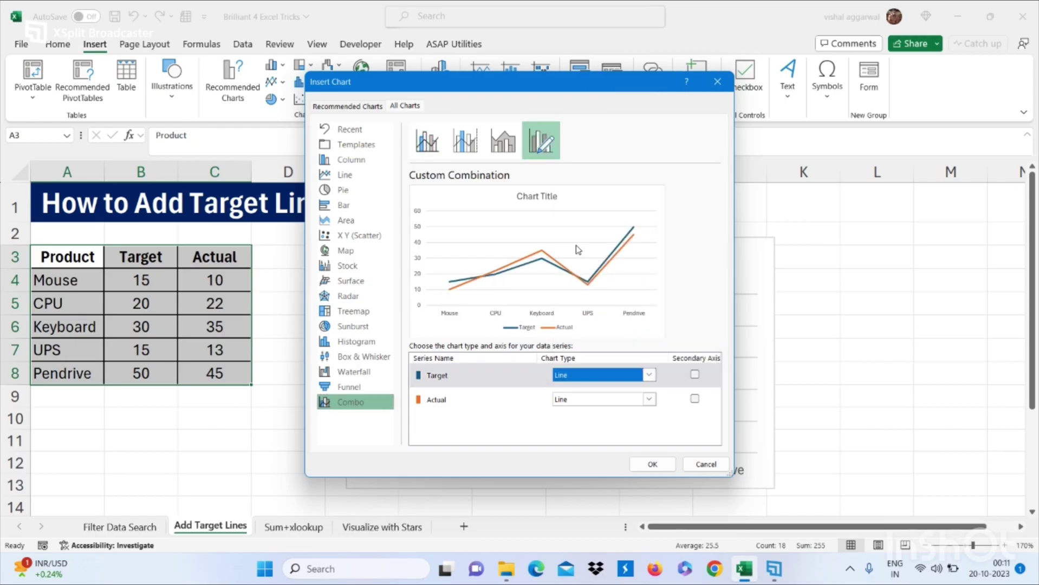
click(648, 399)
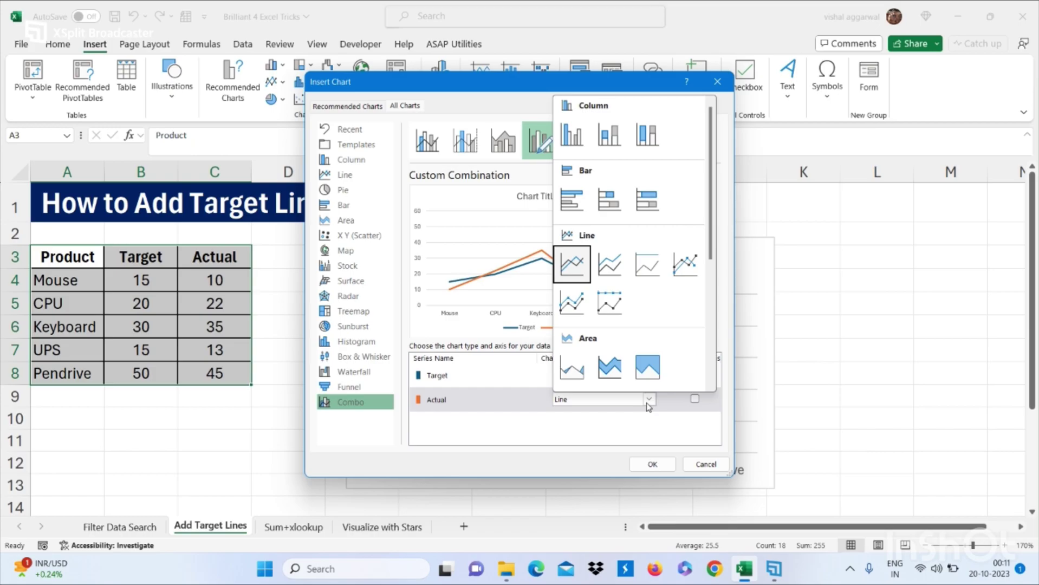
click(572, 142)
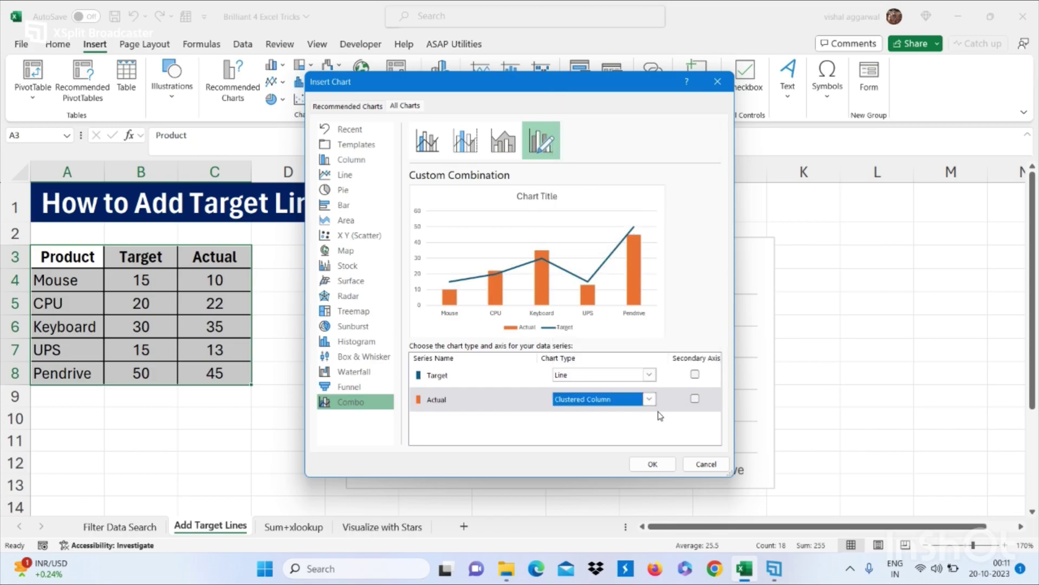
click(648, 467)
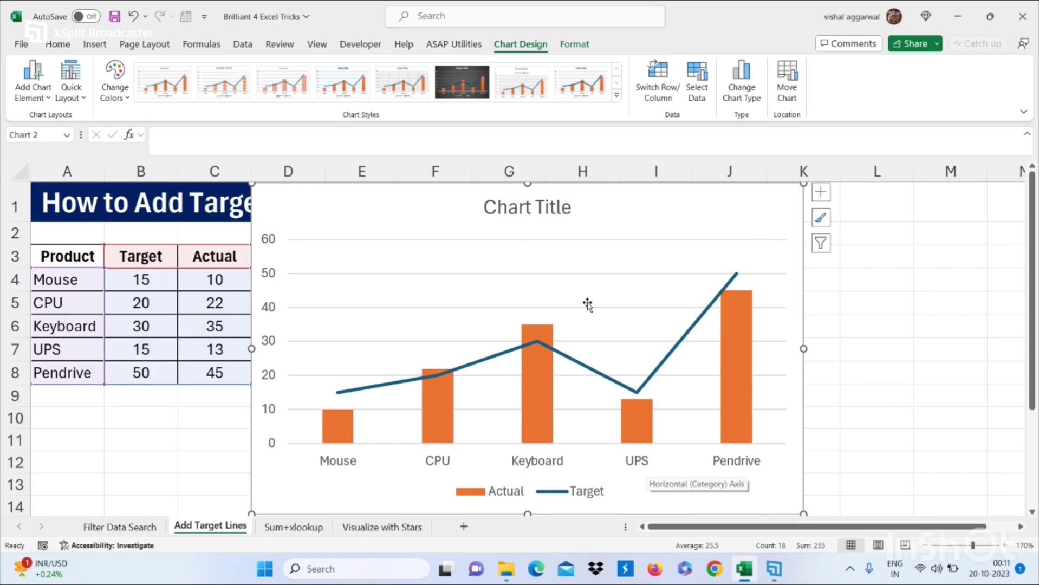
Move the chart beside the product table and turn on its data labels.
drag(590, 209, 694, 243)
click(865, 234)
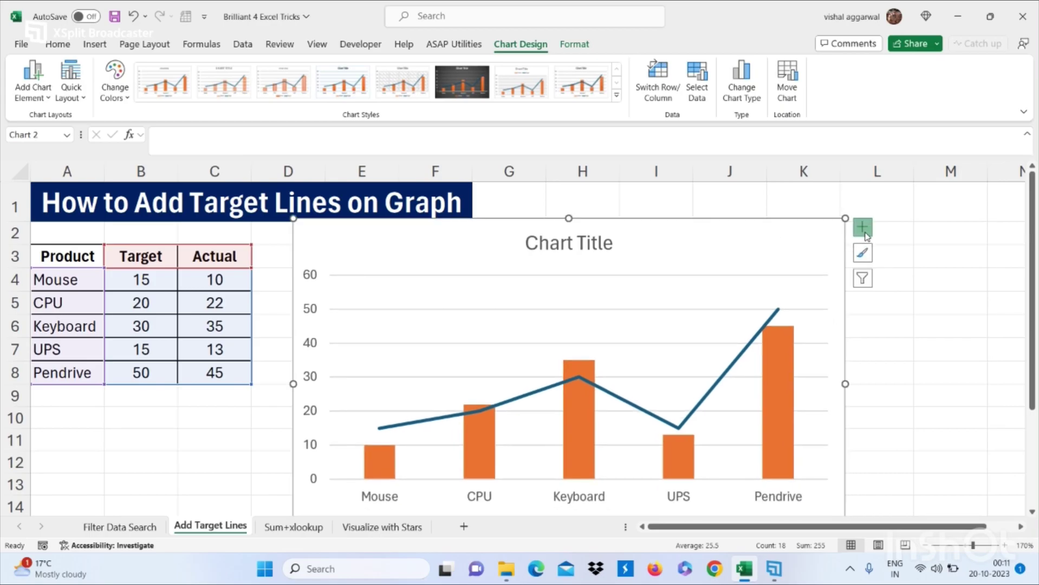
click(894, 285)
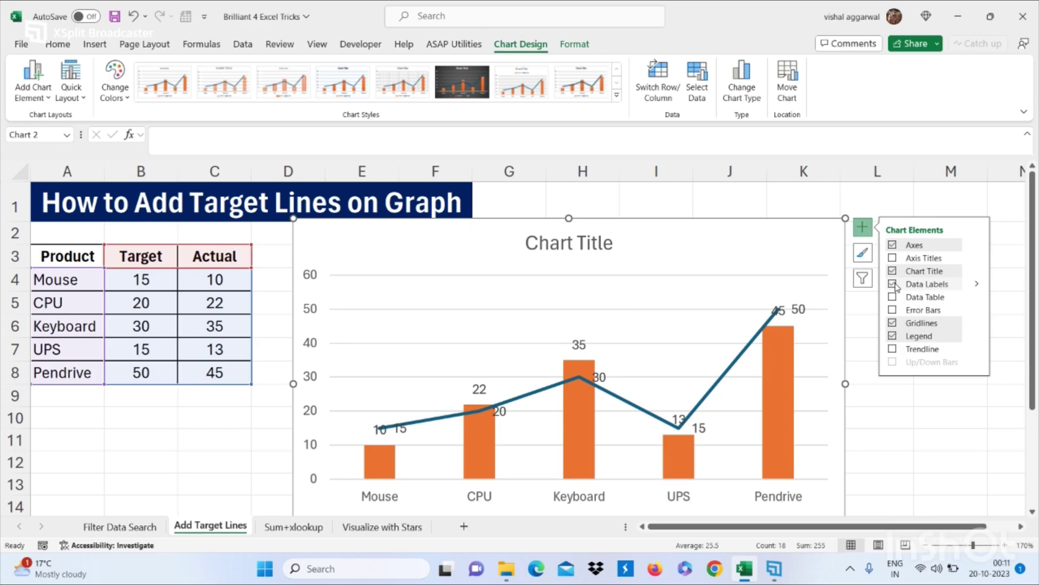
click(576, 243)
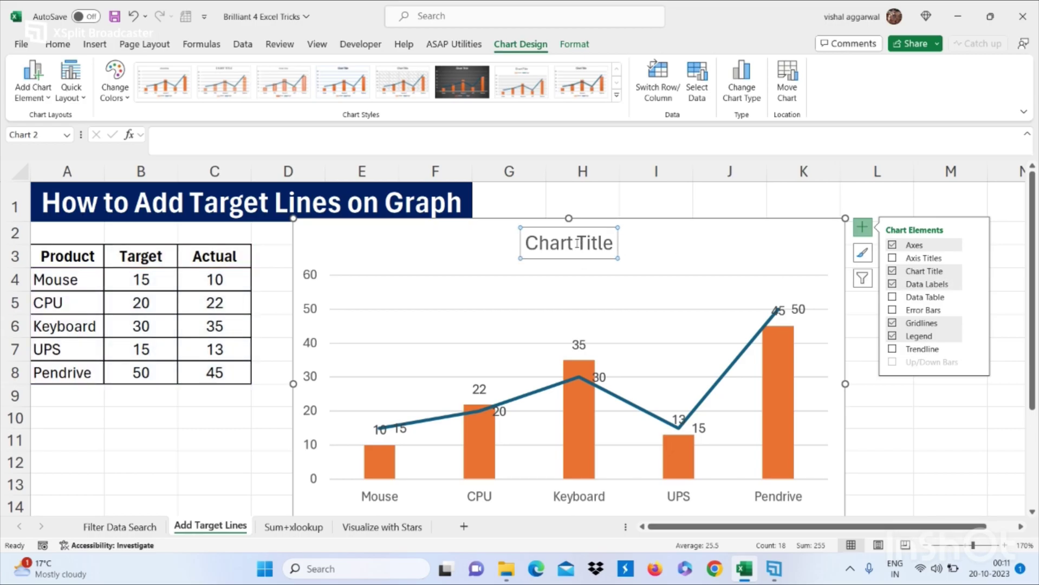
click(578, 243)
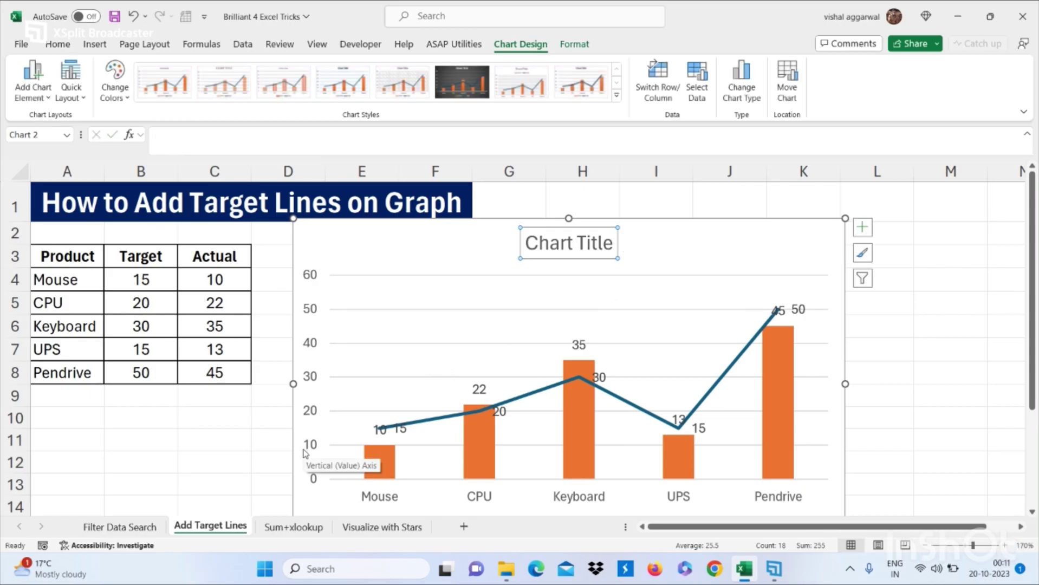
On the Sum+xlookup sheet, review Mouse in A4 and its monthly sales in B7:D7.
click(282, 527)
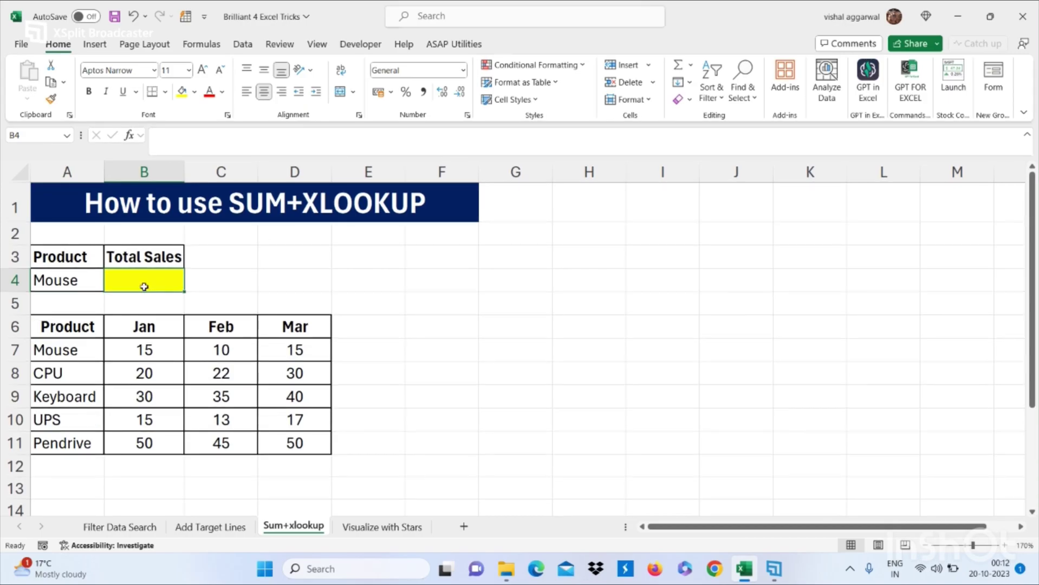
click(98, 285)
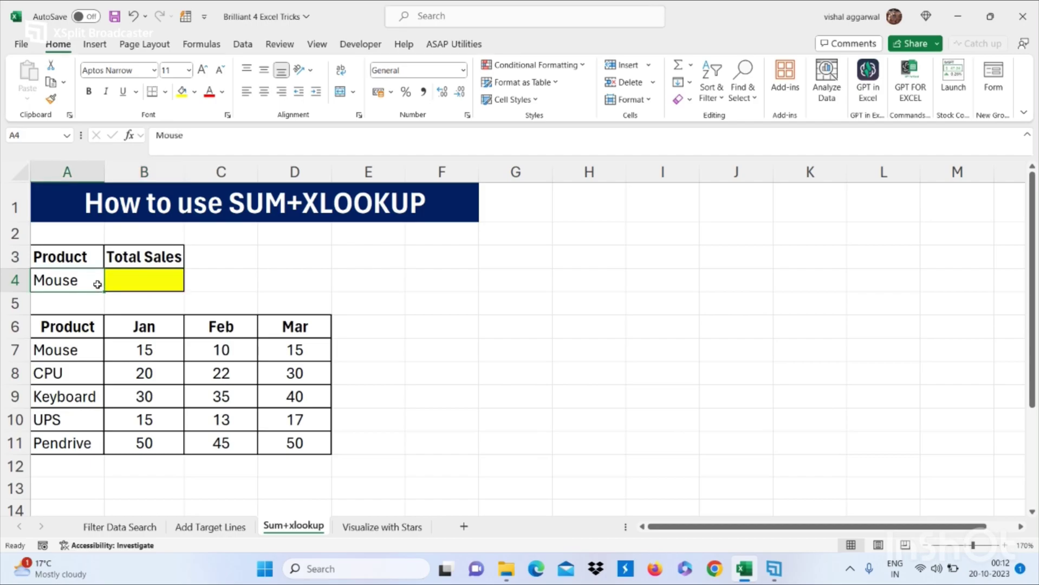
drag(168, 347, 278, 341)
click(141, 285)
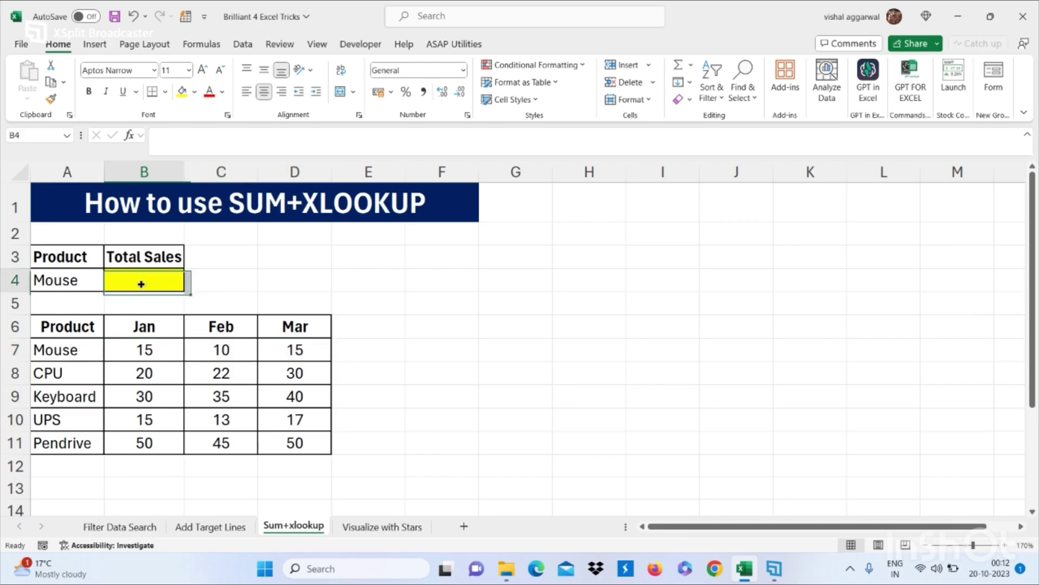
Enter =XLOOKUP(A4,A7:A11,B7:D11) in B4 to spill Mouse's sales 15, 10, 15.
text(=XLOOKUP()
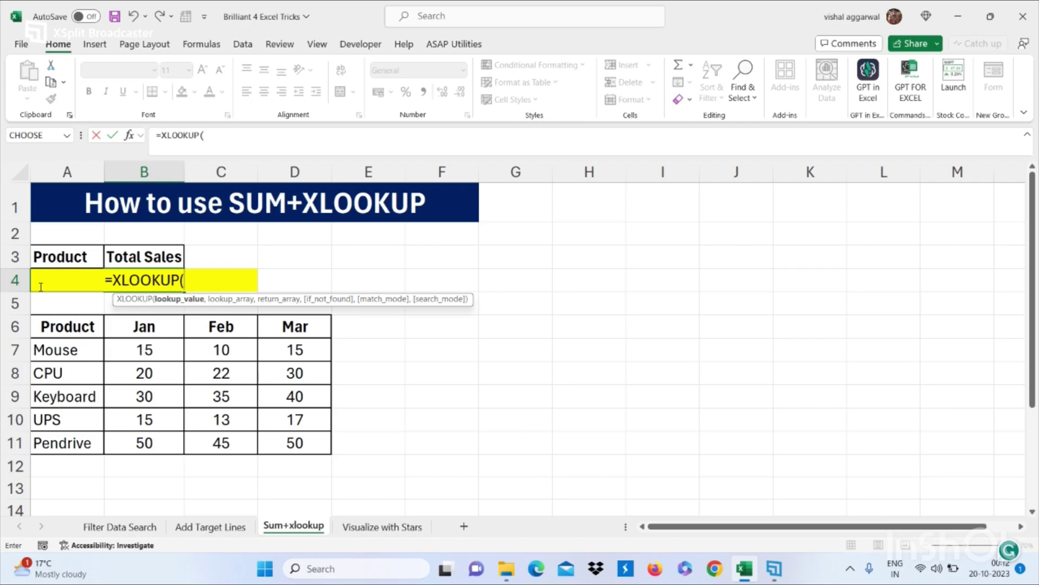
click(41, 286)
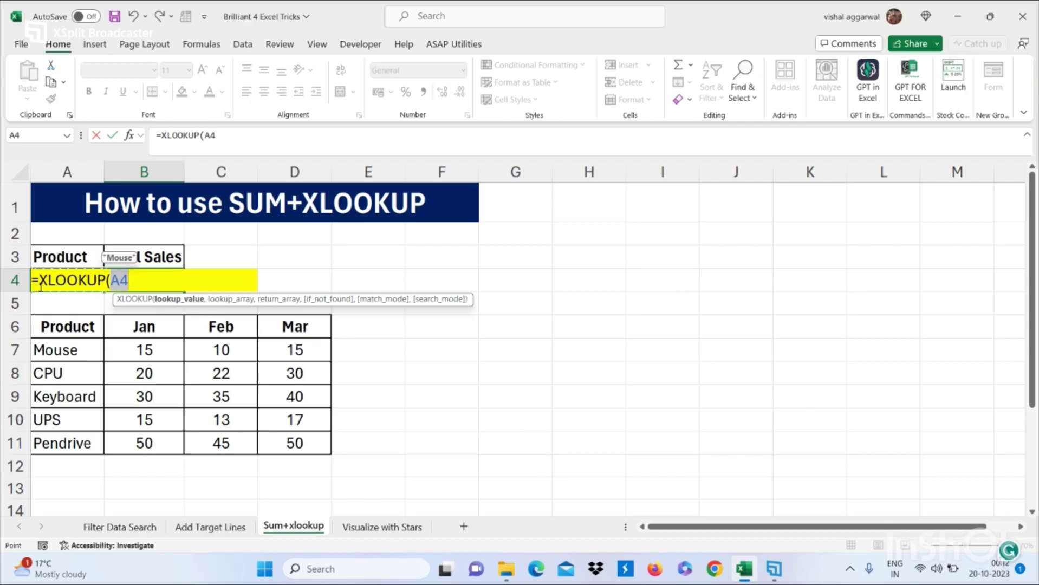
text(,)
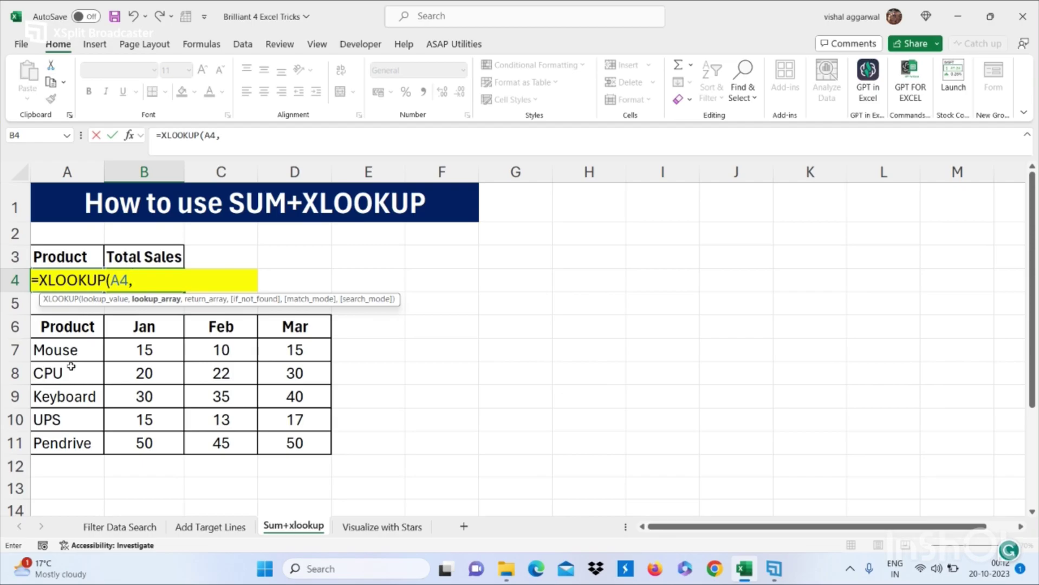
drag(82, 355, 75, 442)
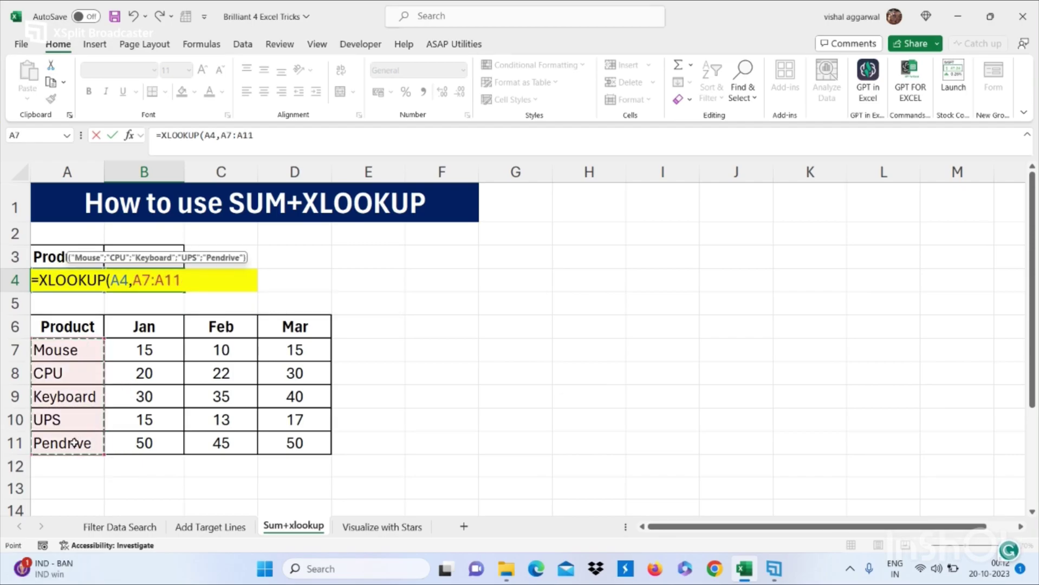
text(,)
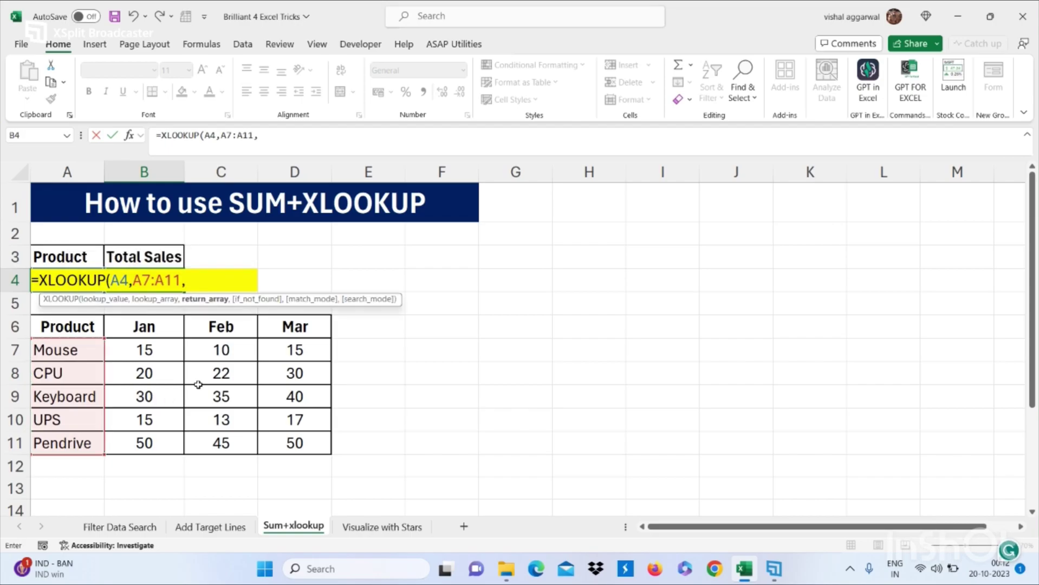
drag(174, 351, 283, 438)
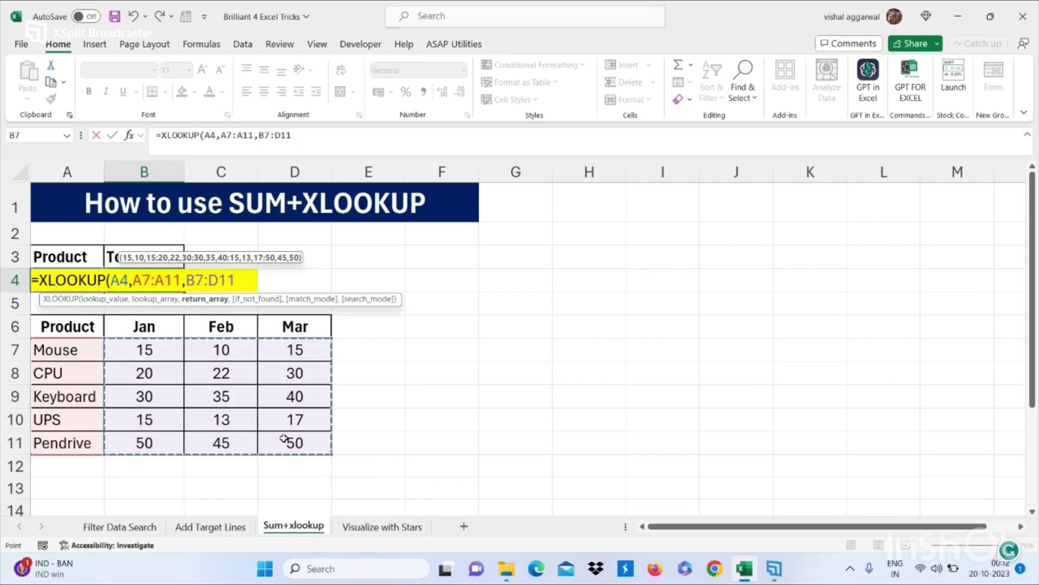
text())
key(Return)
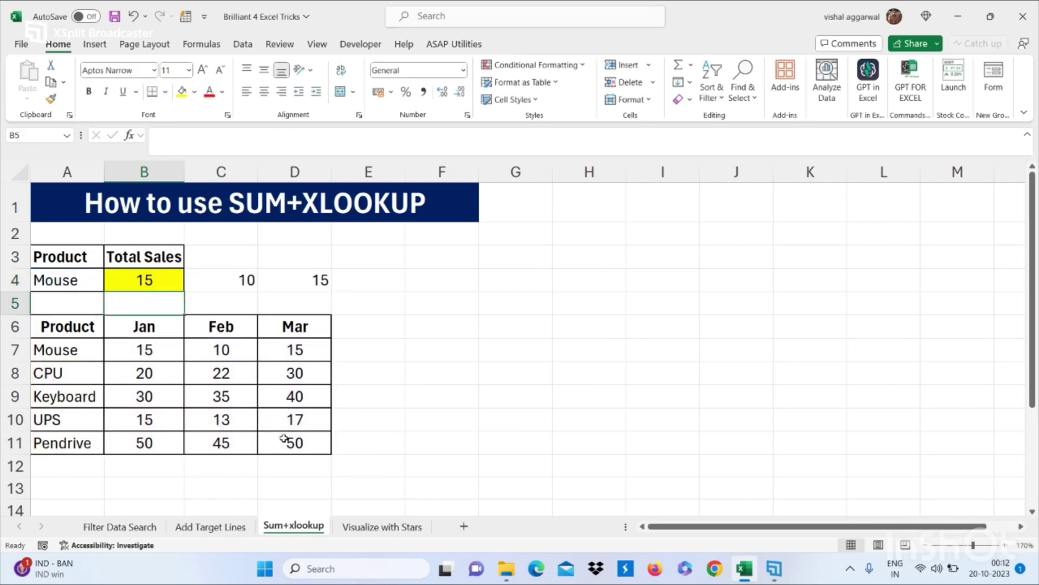
Wrap B4's lookup in SUM to get =SUM(XLOOKUP(A4,A7:A11,B7:D11)), totalling 40.
drag(148, 279, 325, 279)
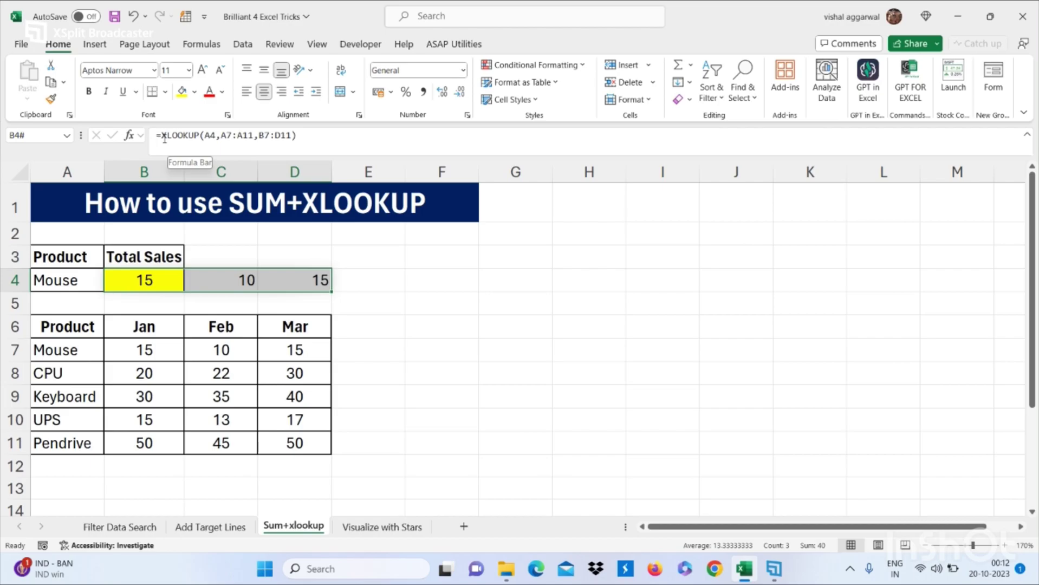
click(164, 135)
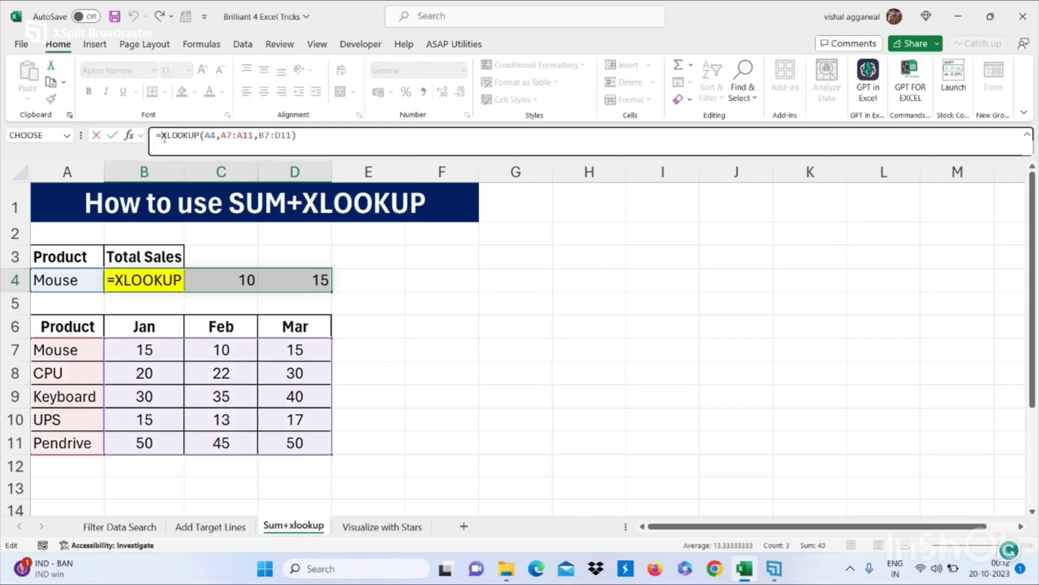
text(SUM()
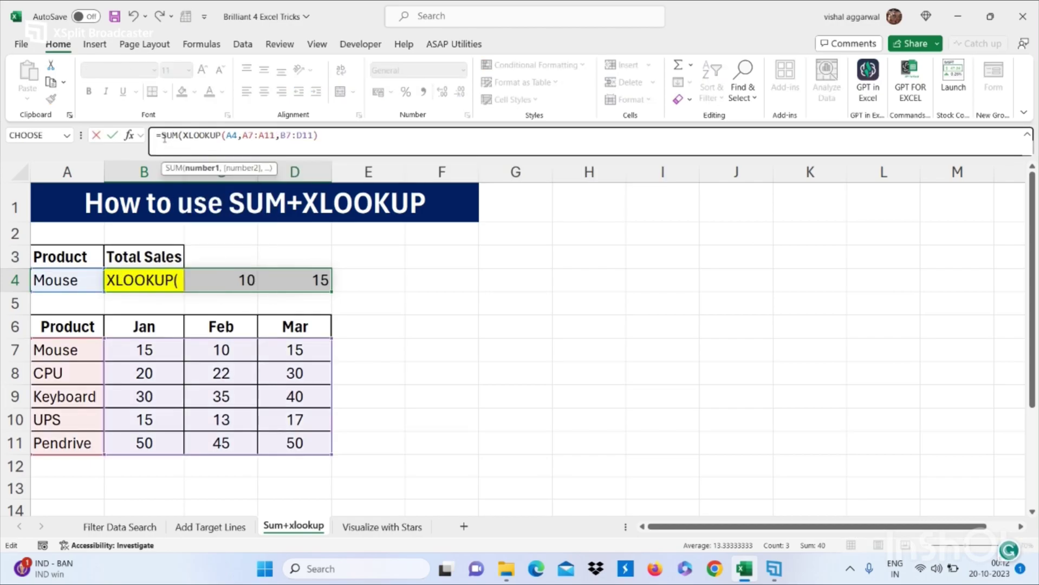
key(Right)
key(Right)
key(Right)
key(Right)
key(Right)
key(Right)
key(Right)
key(Right)
key(Right)
key(Right)
key(Right)
key(Right)
key(Right)
key(Right)
key(Right)
key(Right)
key(Right)
key(Right)
key(Right)
key(Right)
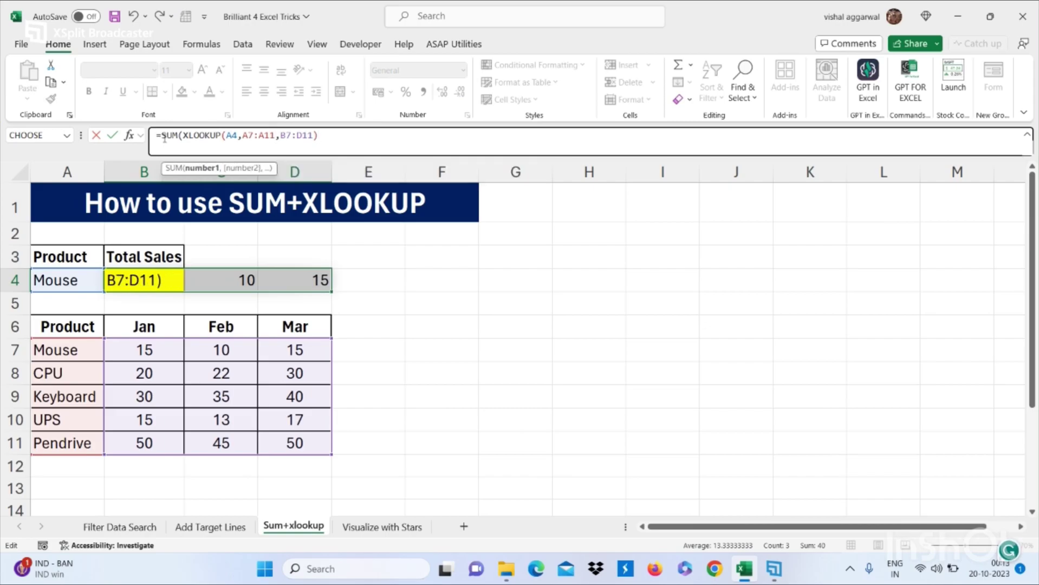
text())
key(Tab)
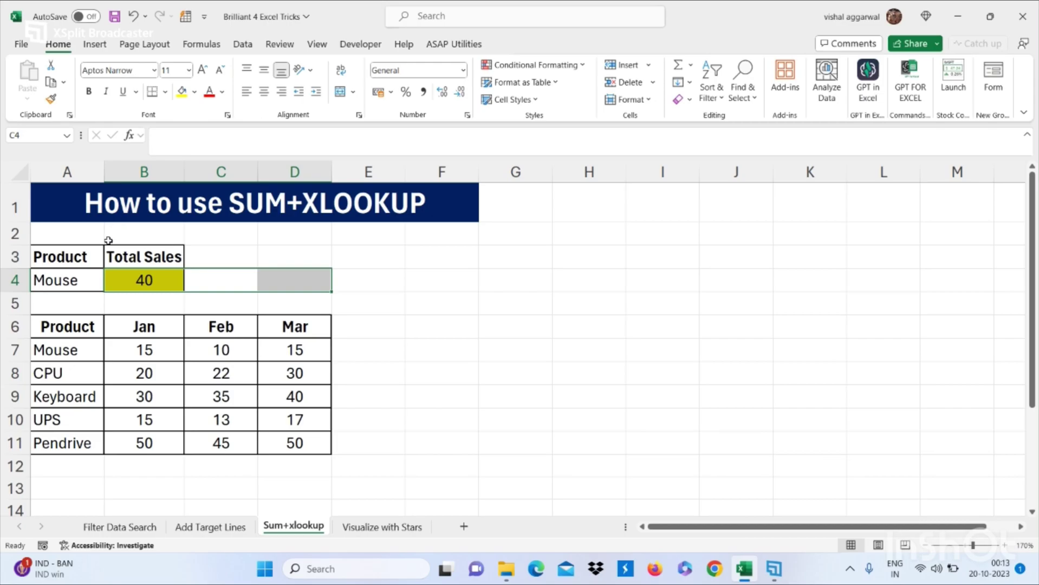
Check B4's total against Mouse's row 7 sales, then move to the Visualize with Stars sheet.
click(121, 278)
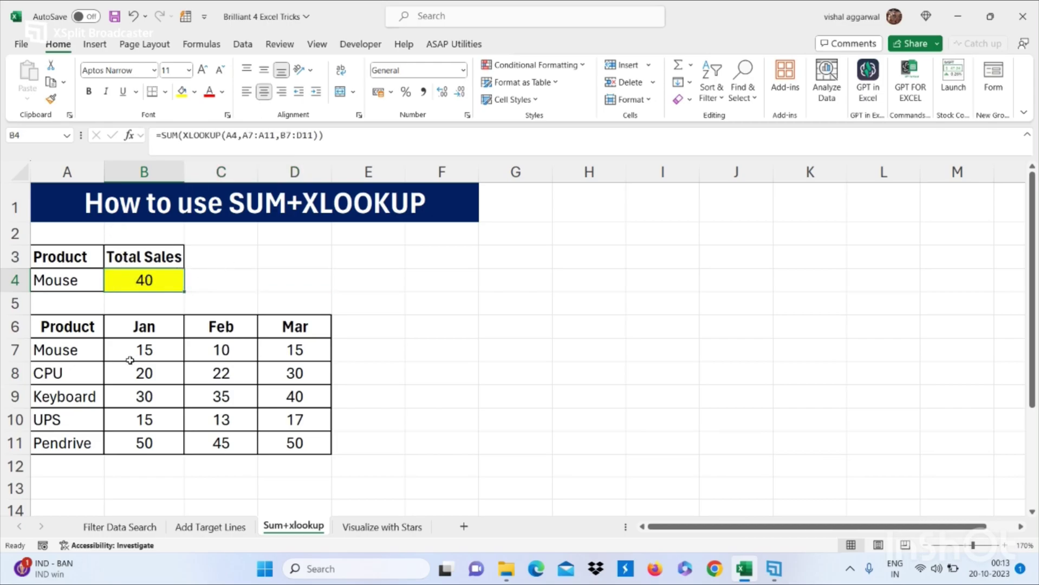
drag(141, 355, 264, 343)
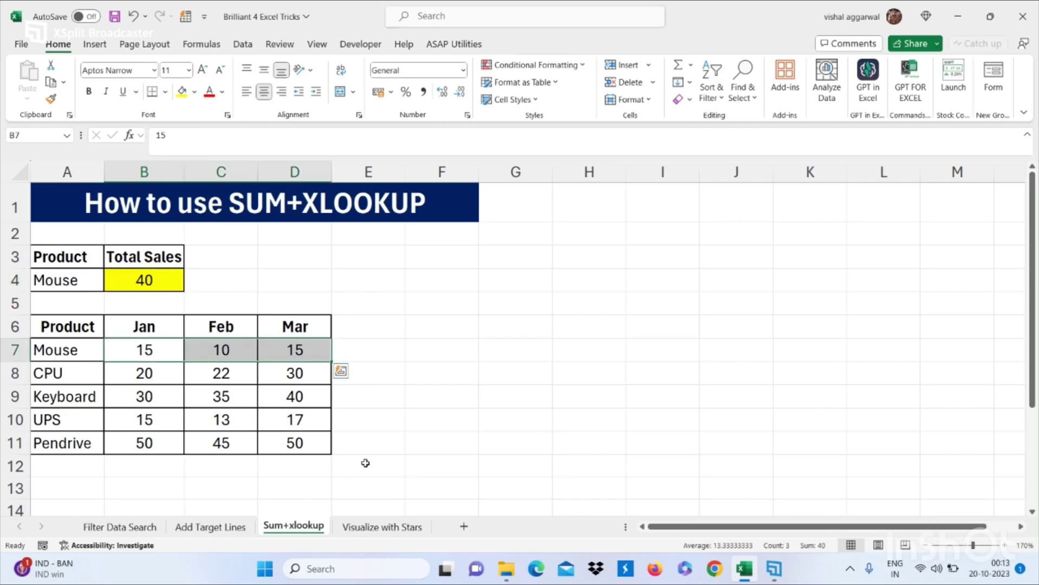
click(385, 529)
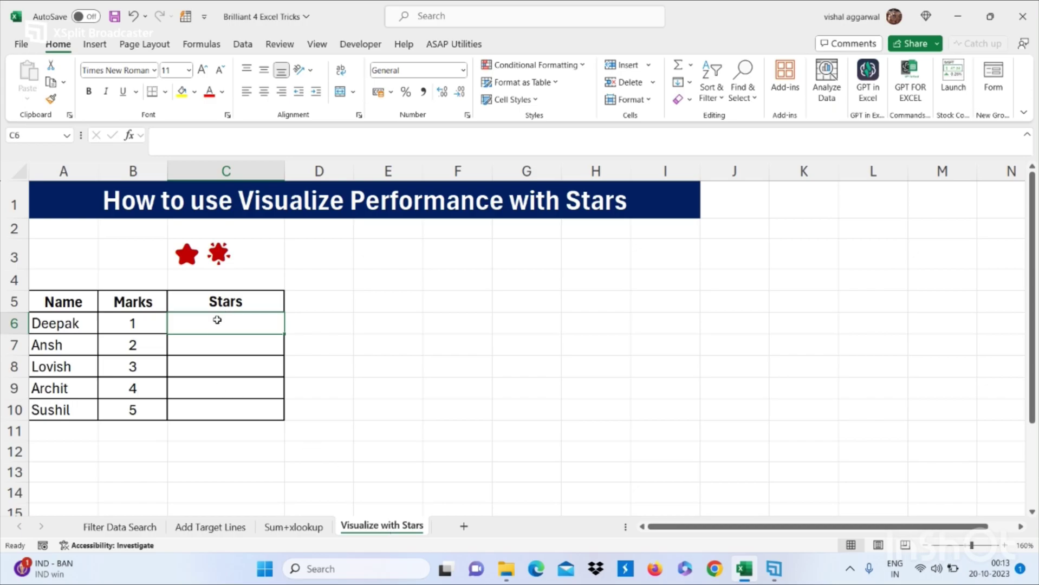
Enter =REPT("⭐",B6) in C6, inserting the star from the emoji picker.
text(=)
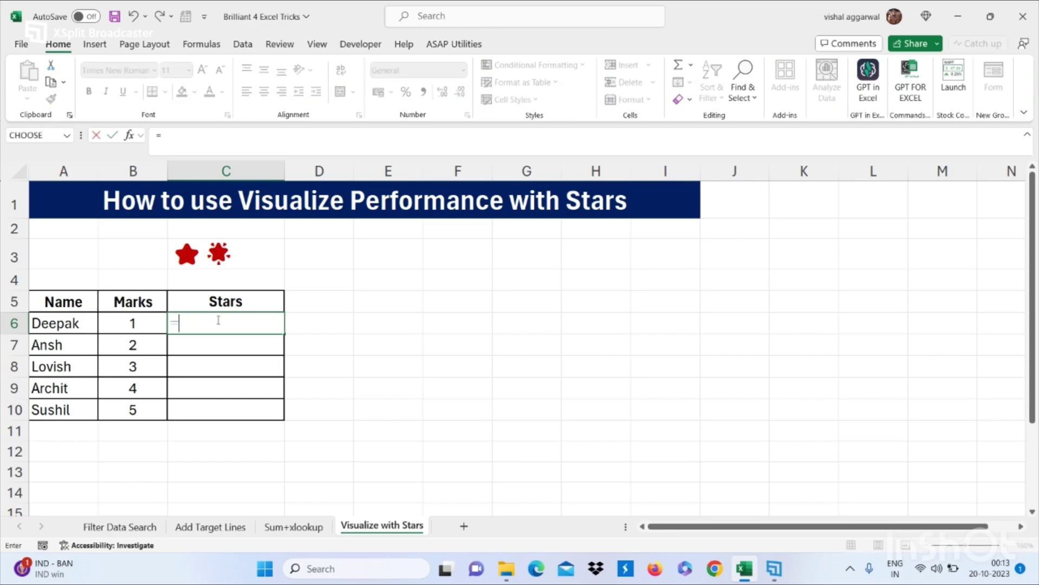
text(REPT()
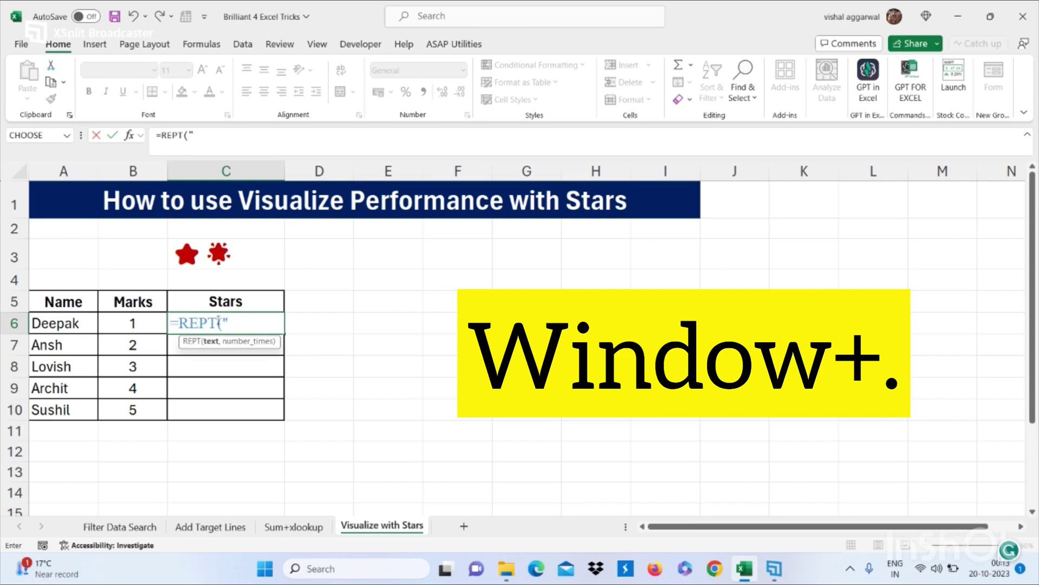
key(super+period)
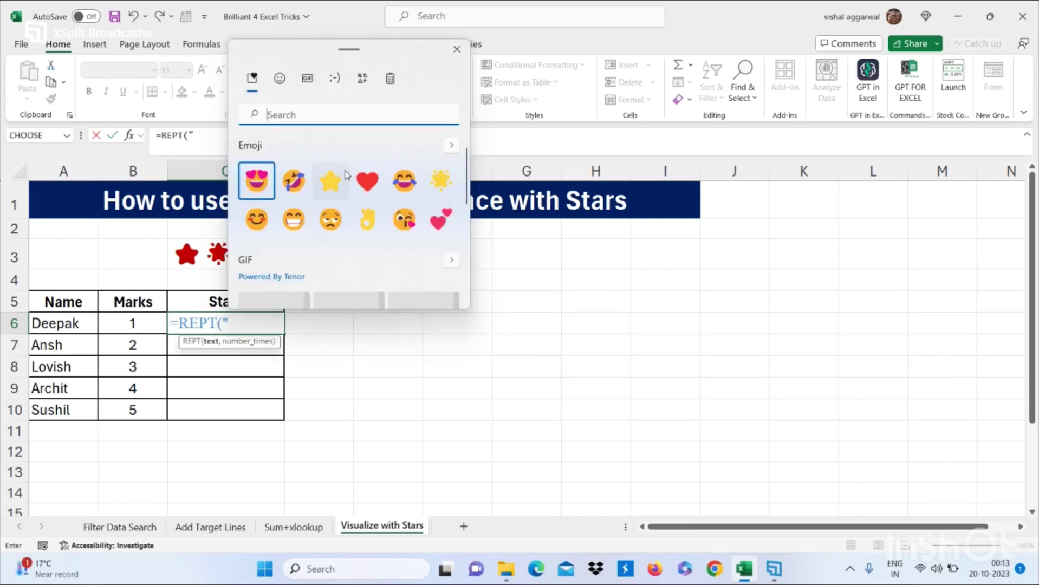
click(341, 179)
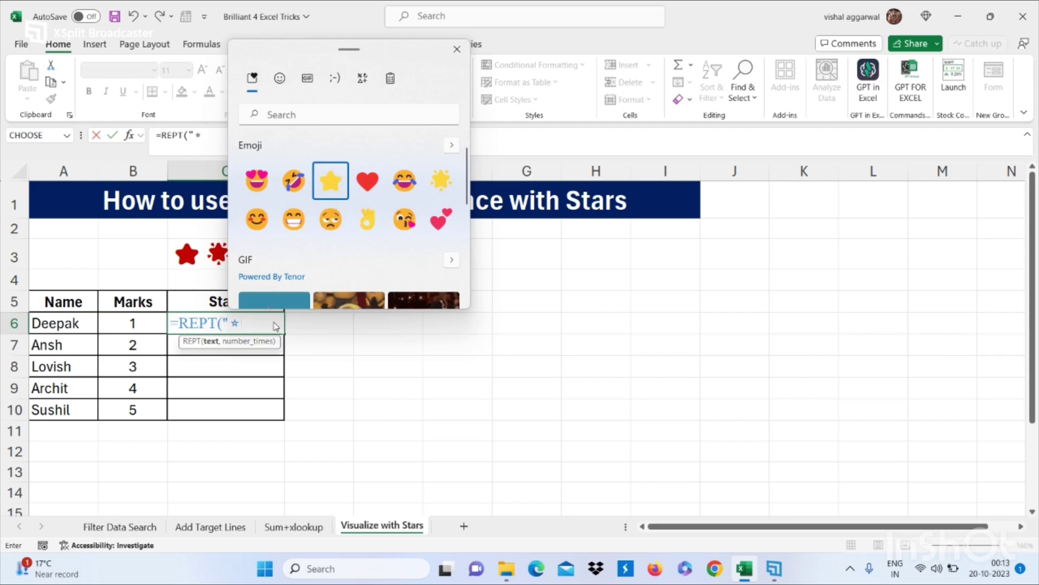
key(Escape)
text(")
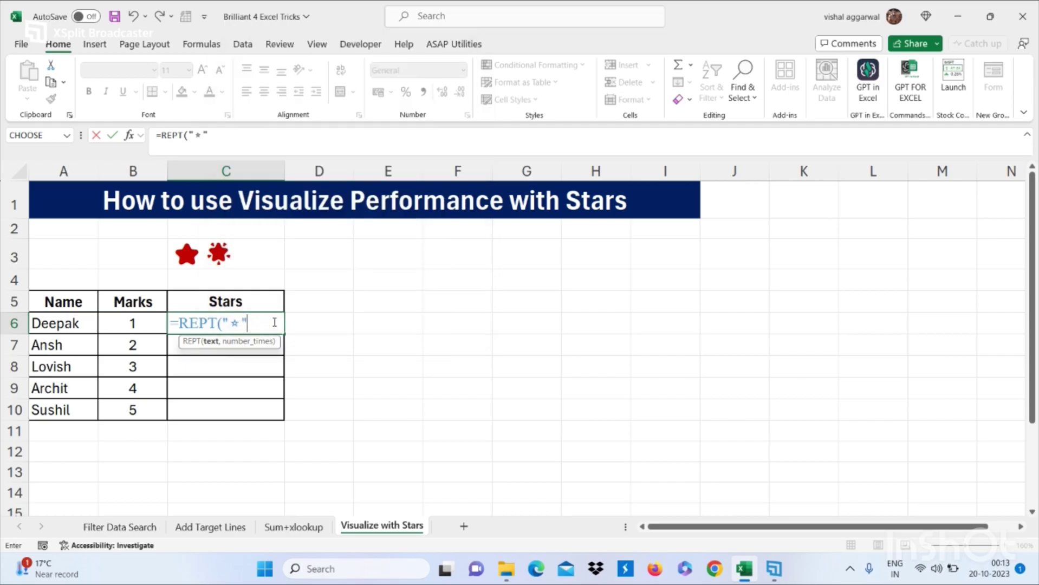
text(,)
click(126, 321)
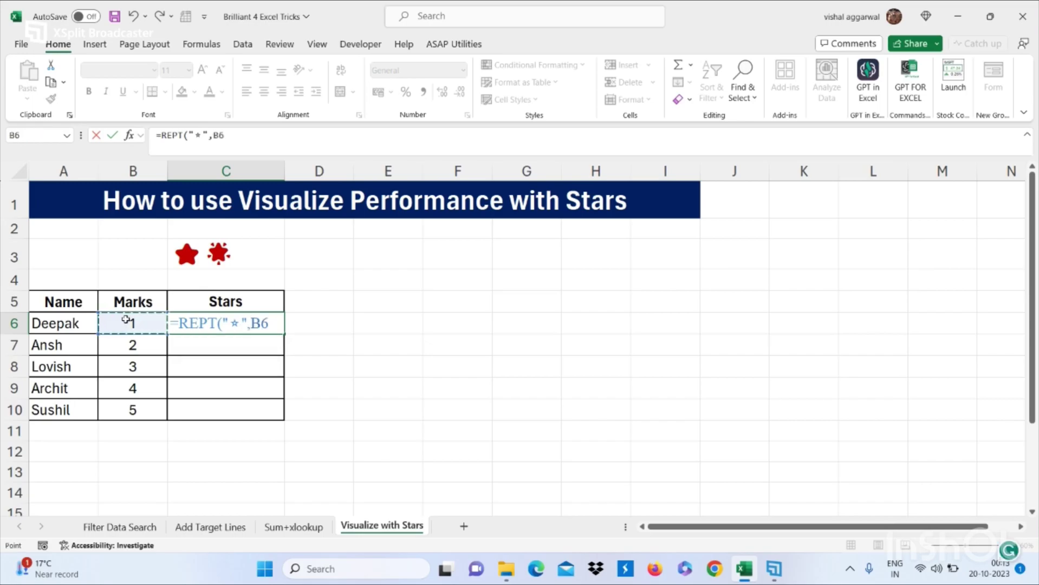
text())
key(Return)
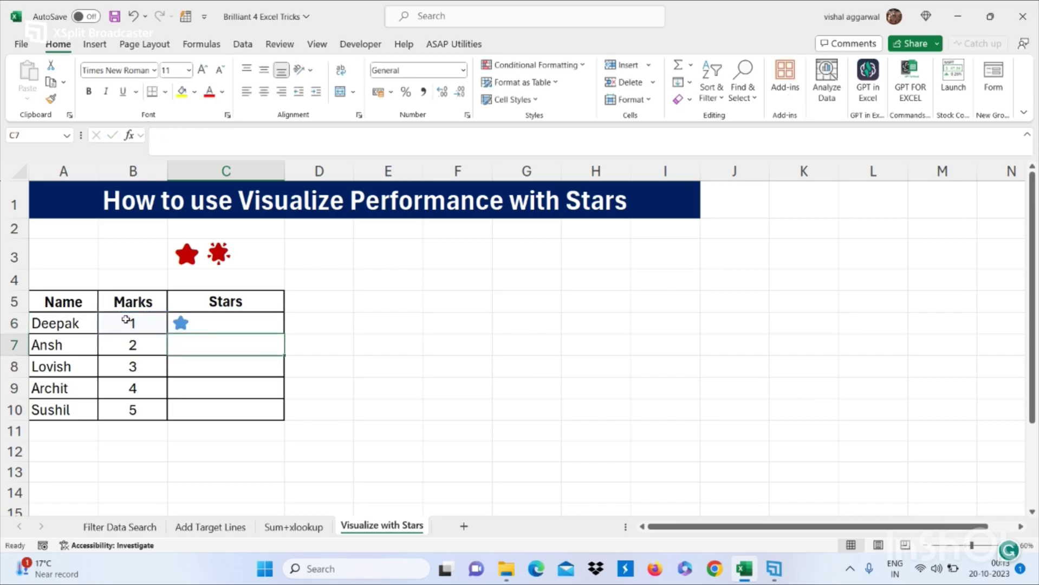
Fill the star formula from C6 down to C10.
click(276, 331)
drag(283, 334, 286, 422)
click(227, 325)
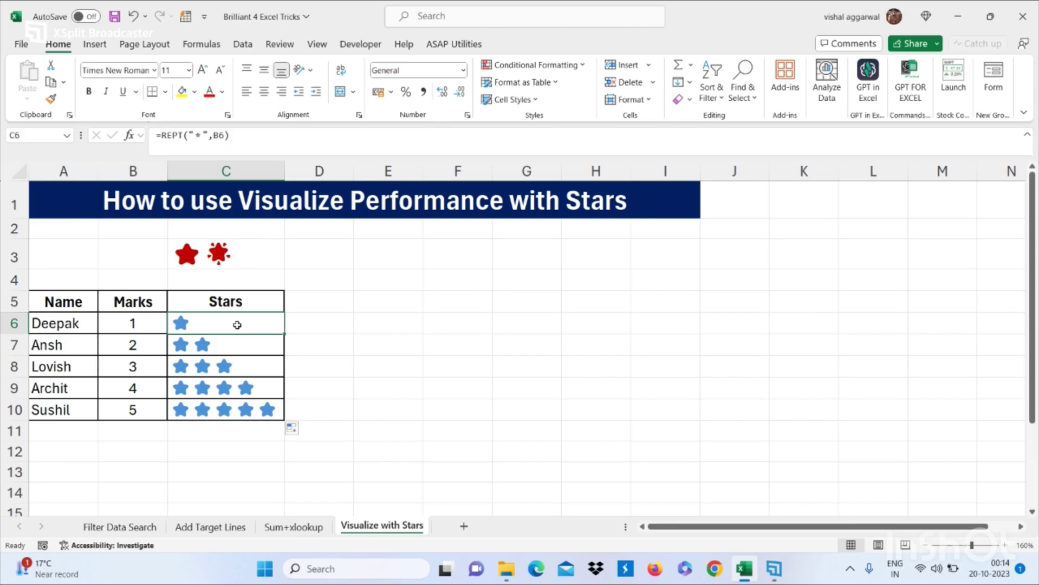
Append &REPT("🌟",5-B6) to C6's formula so the rating always shows five symbols.
double_click(237, 324)
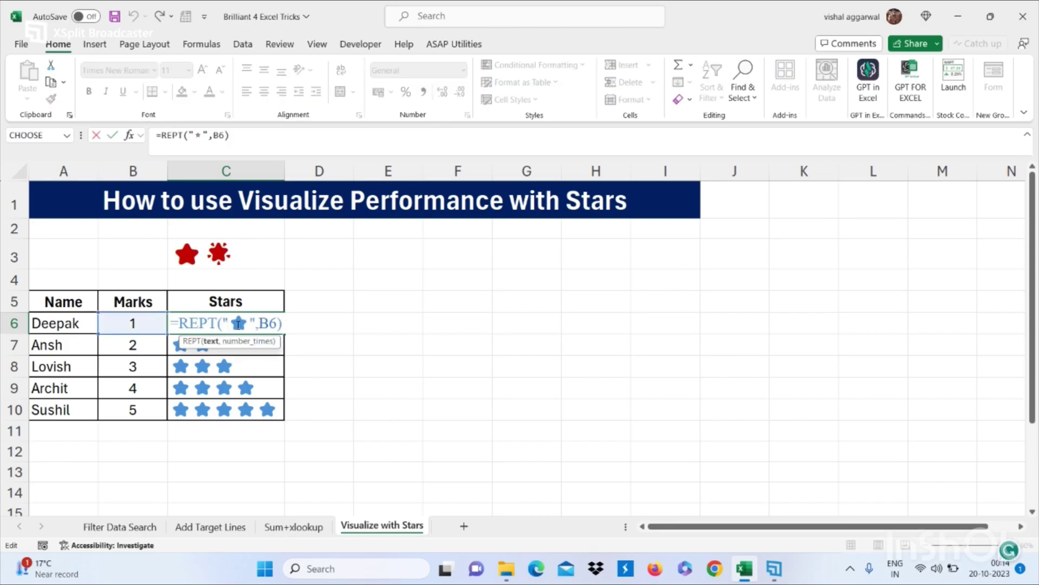
click(282, 324)
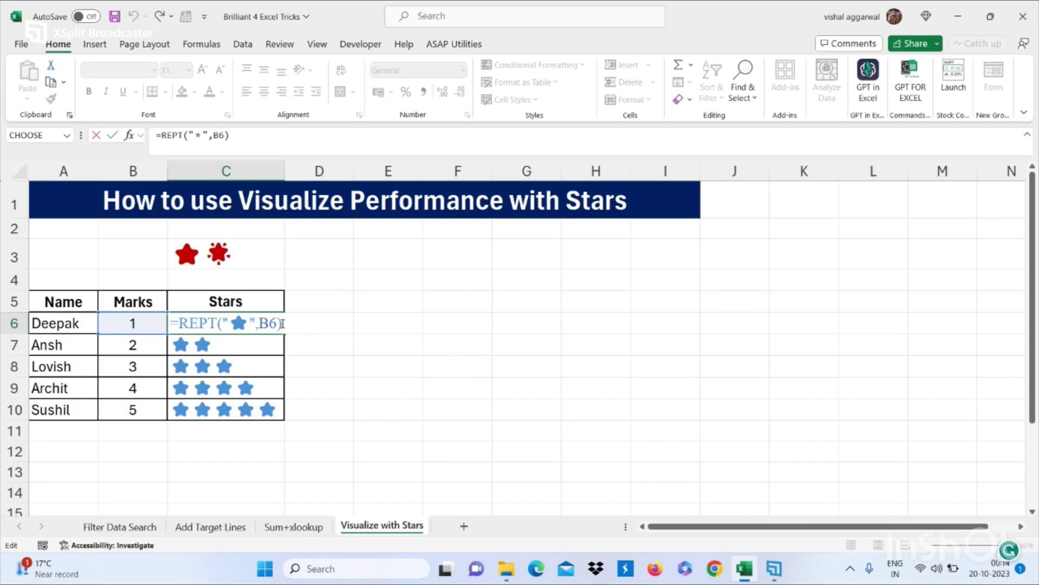
text(&REPT()
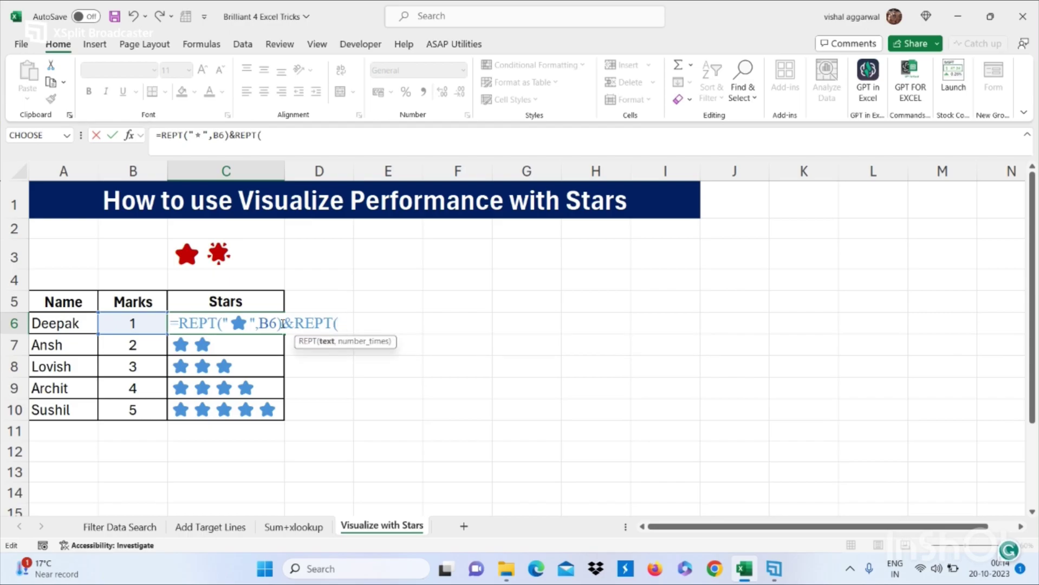
text(")
key(super+period)
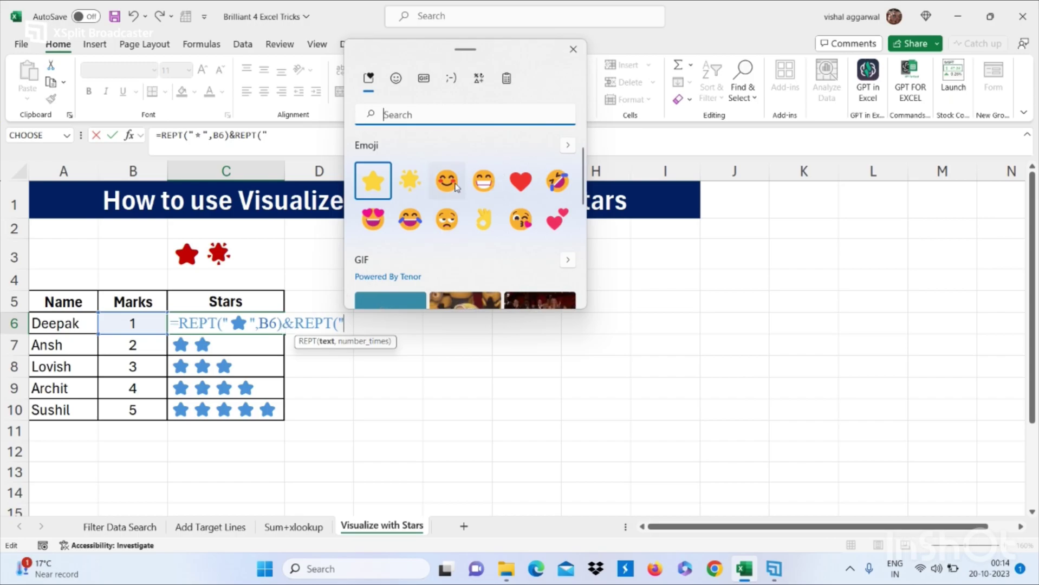
click(422, 189)
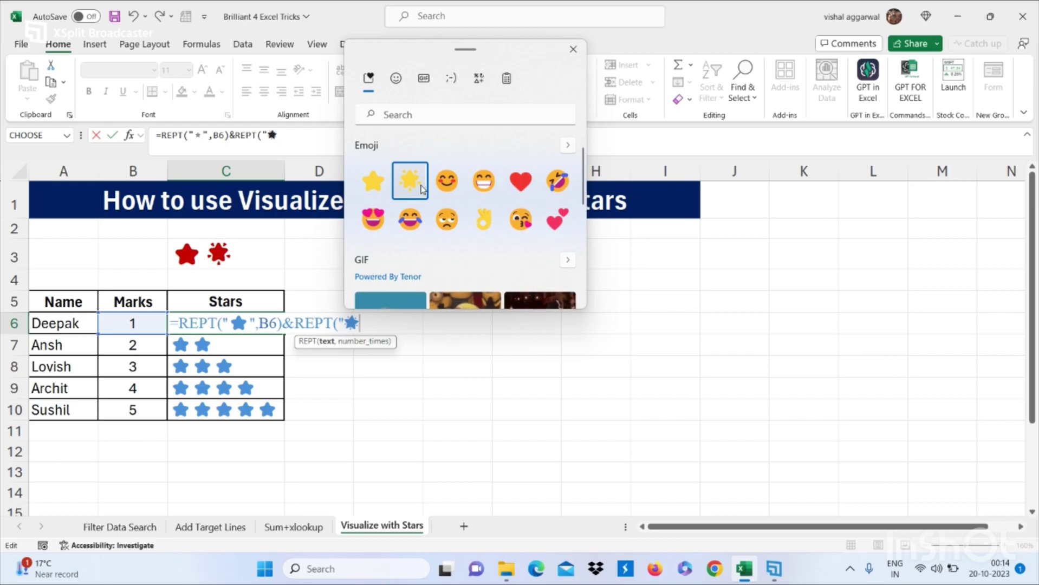
key(Escape)
text(",)
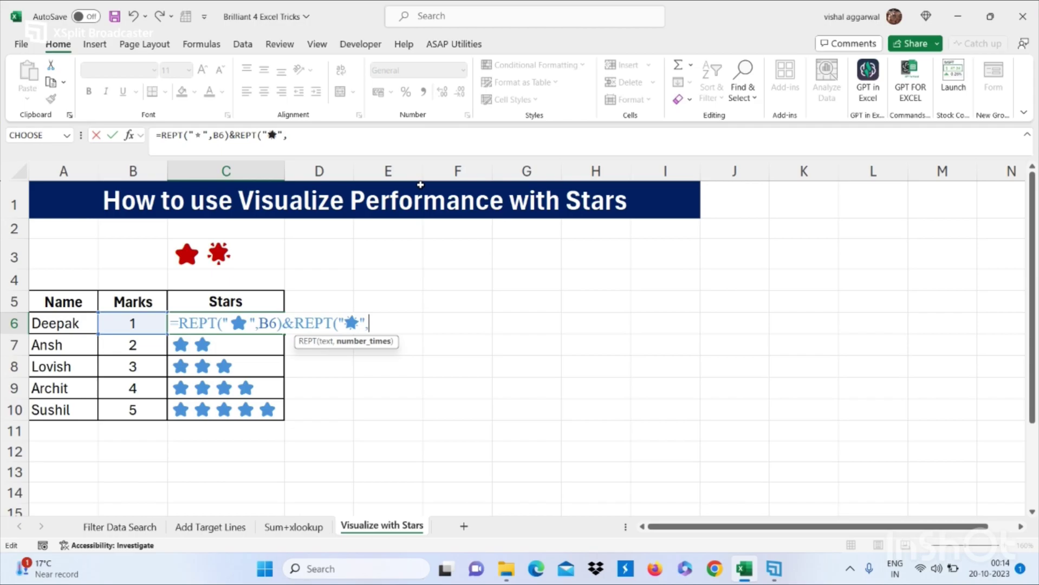
text(5-)
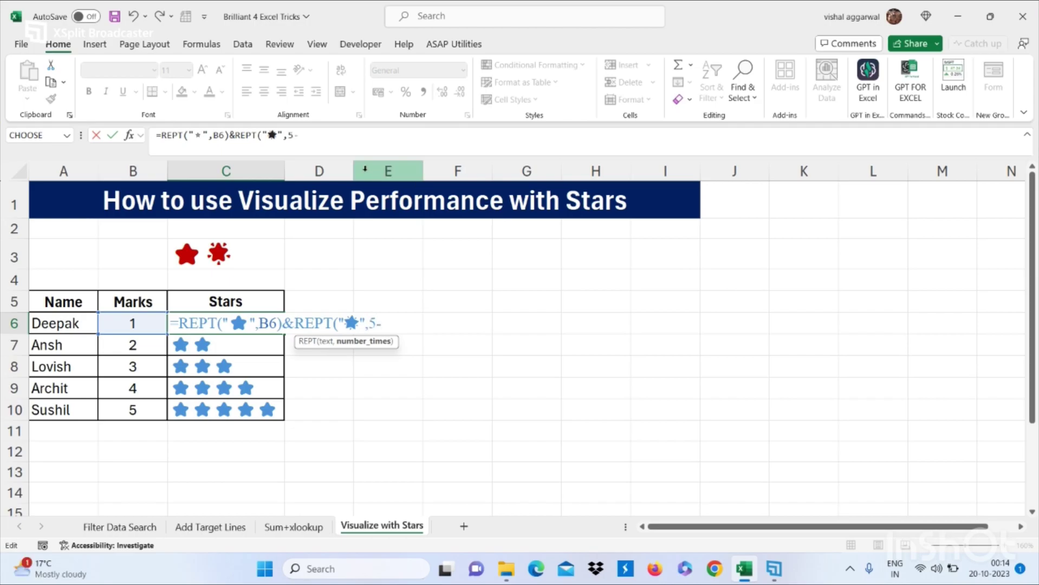
click(147, 319)
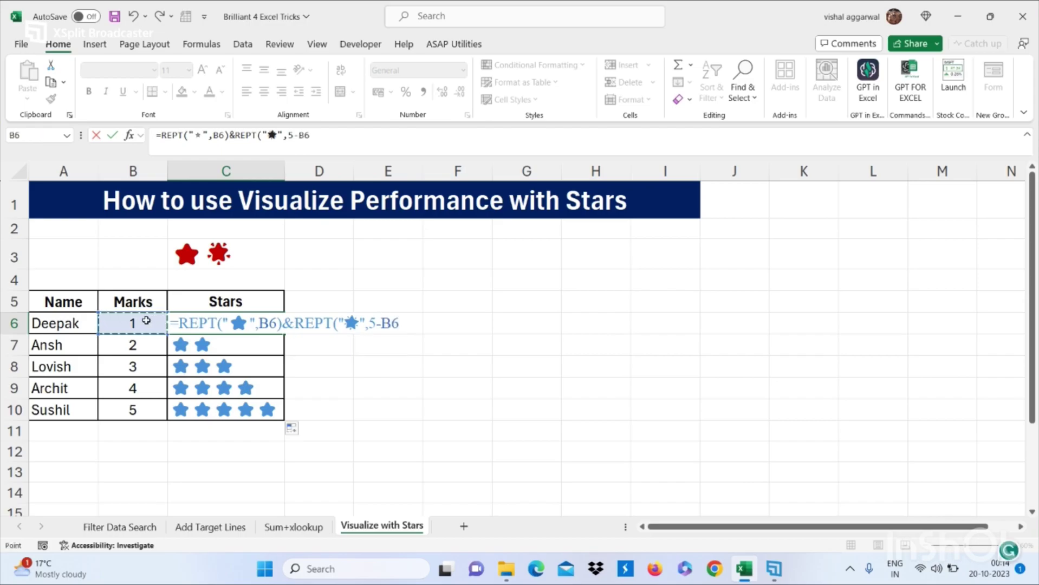
text())
key(Return)
click(266, 323)
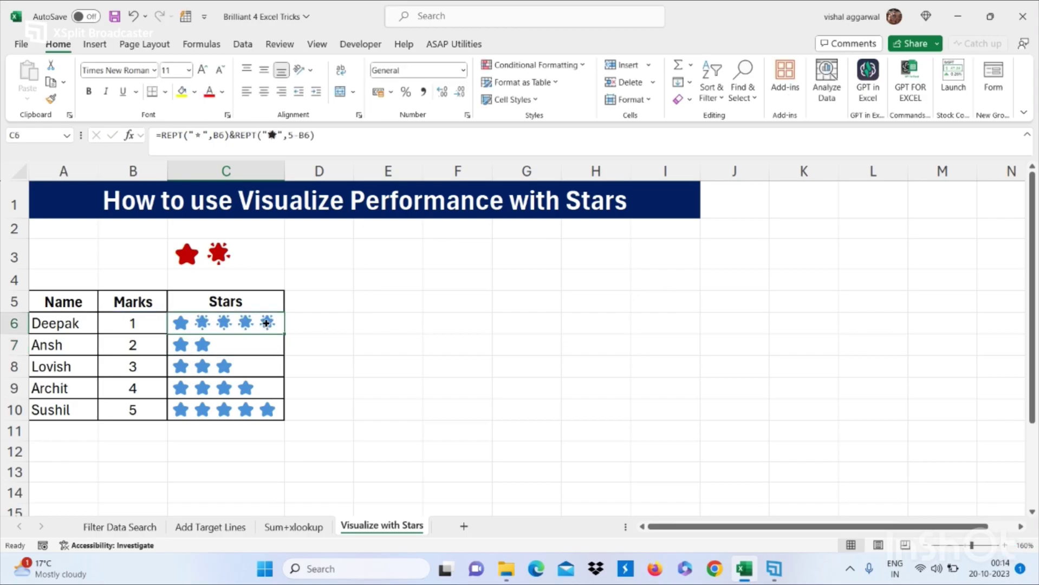
Fill the five-star rating formula from C6 down through C10 so each row shows its stars.
drag(284, 332, 280, 411)
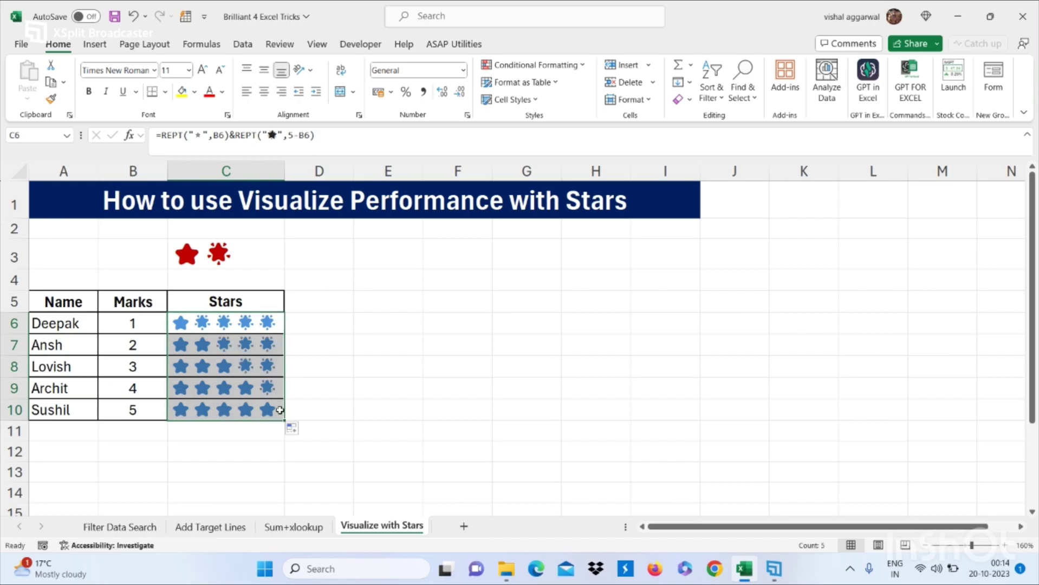